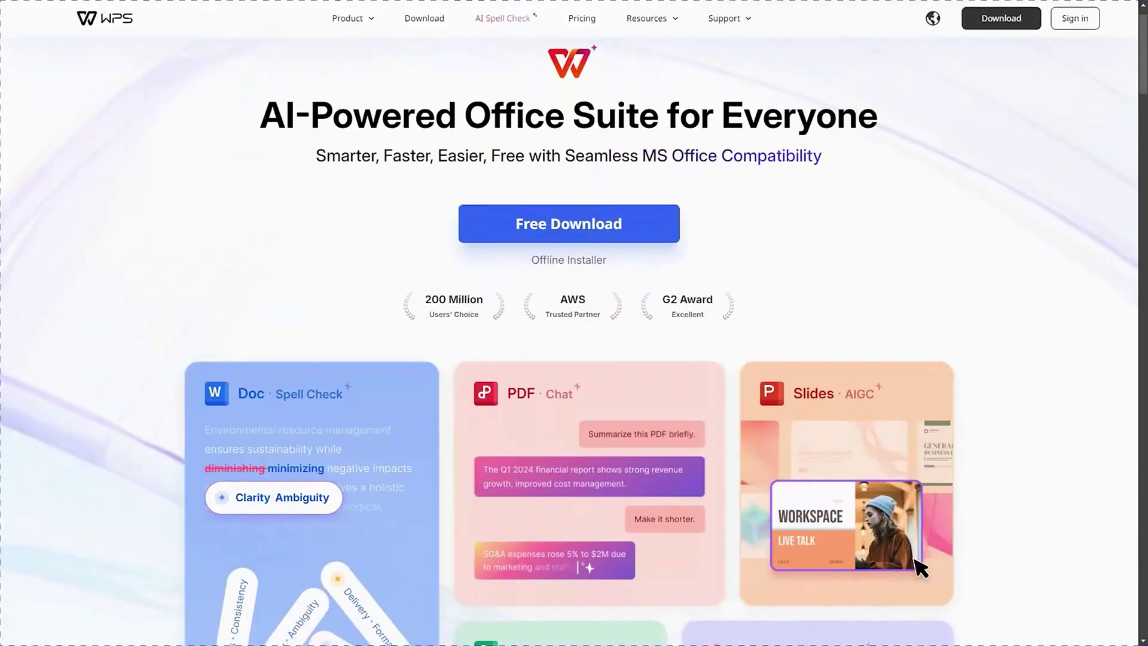
# Browse the Docs, Slides and Sheets new-file templates, then bring up the PDF tools page.
pyautogui.scroll(-1, 921, 538)
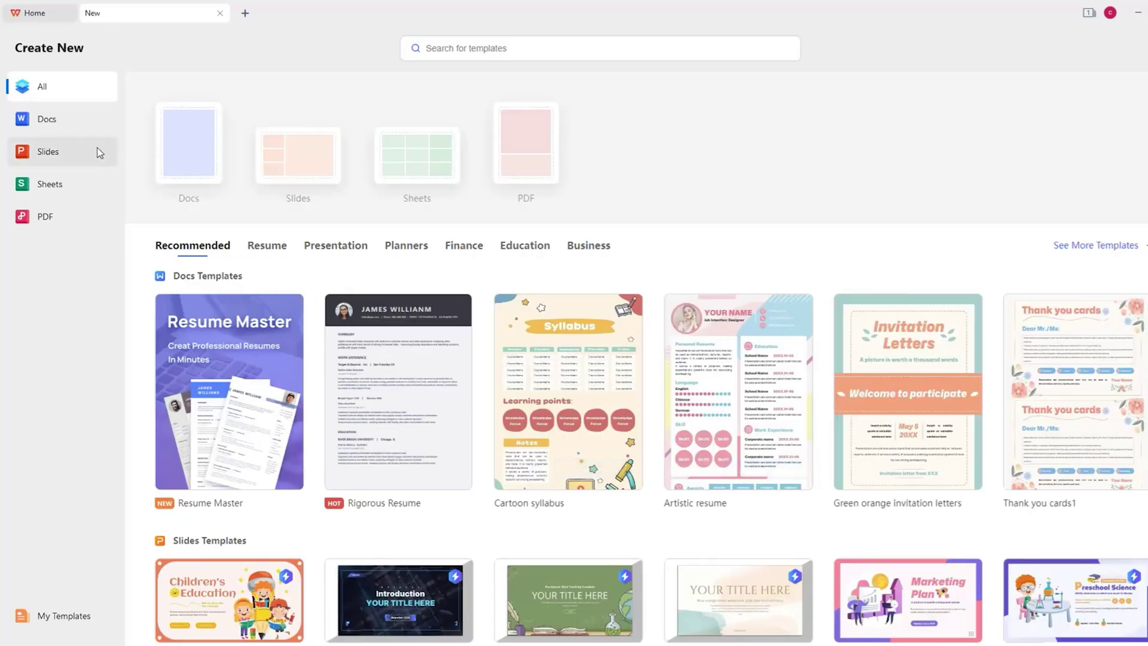
pyautogui.click(65, 128)
pyautogui.click(64, 154)
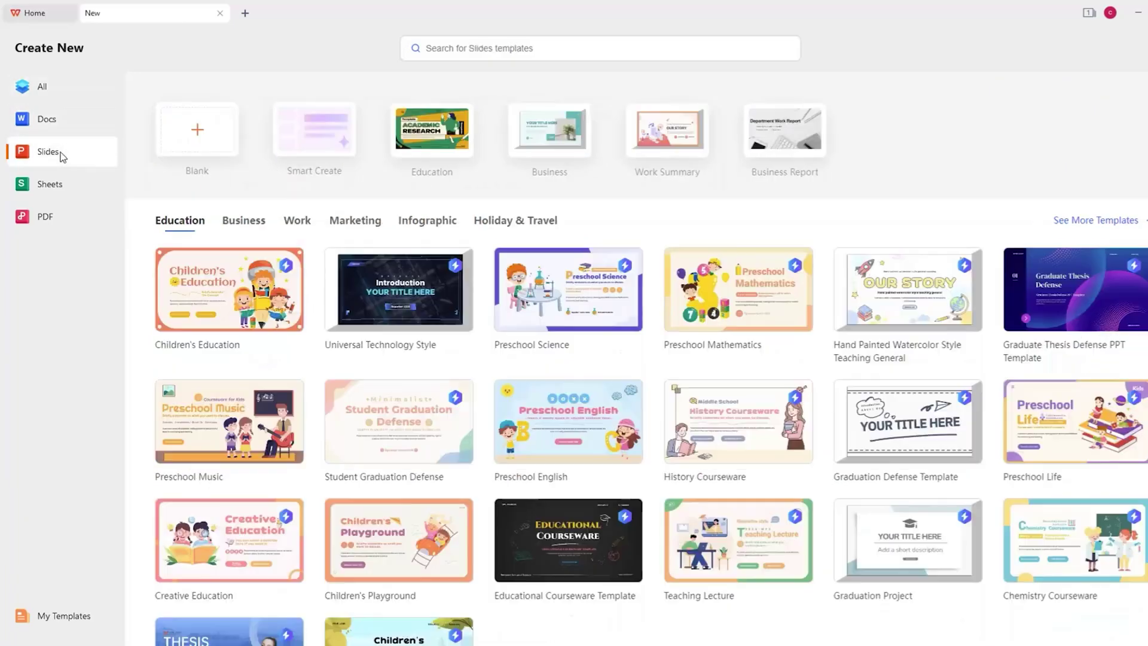
pyautogui.click(63, 190)
pyautogui.click(65, 223)
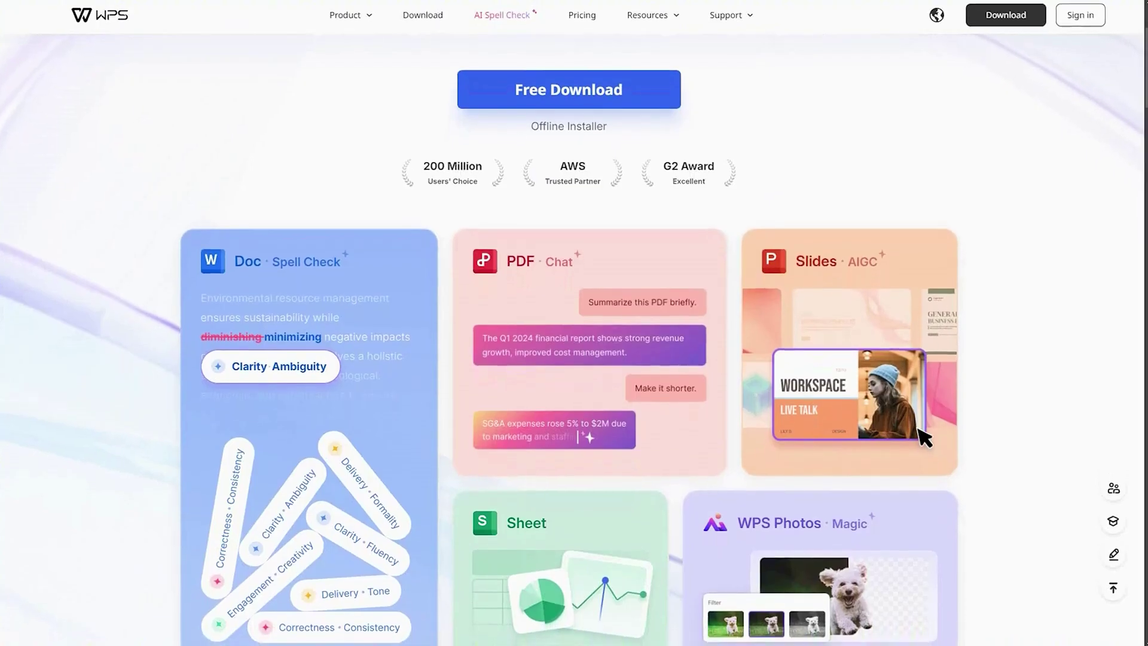
# Search the web for 'wps office'.
pyautogui.scroll(-1, 574, 335)
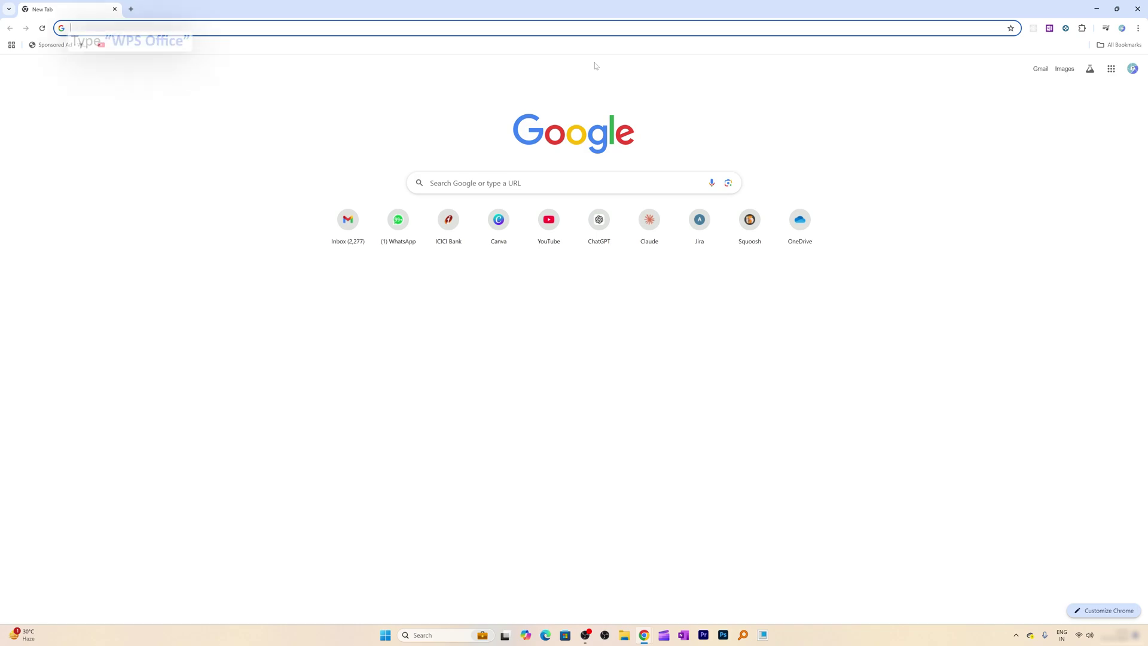
pyautogui.write('wps')
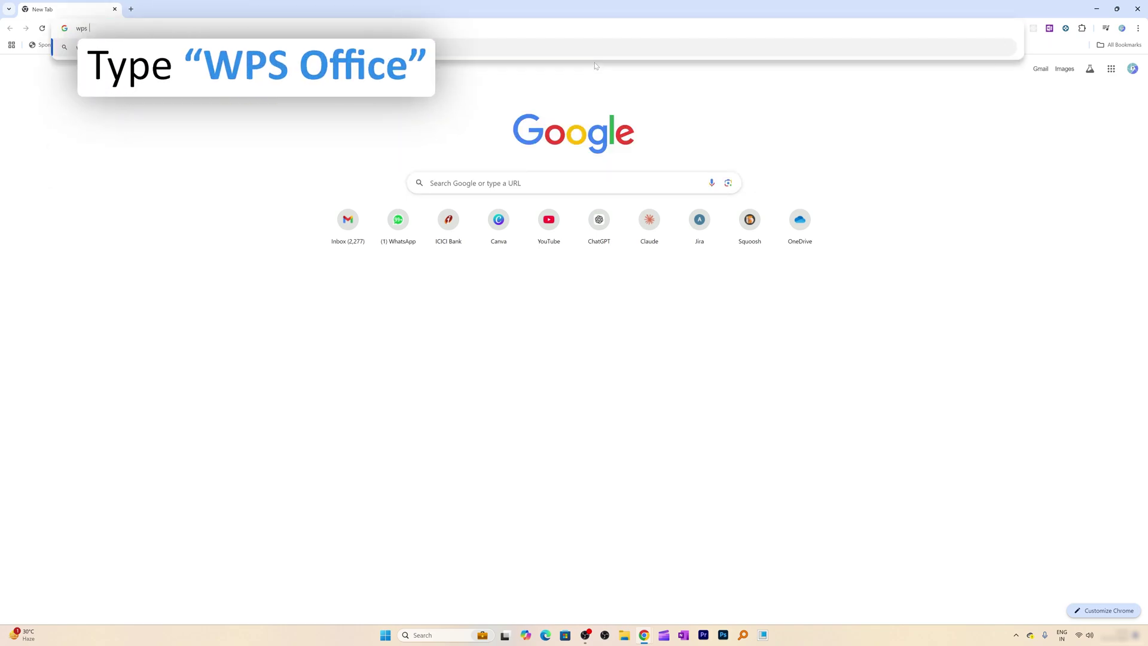
pyautogui.write(' office')
pyautogui.press('Return')
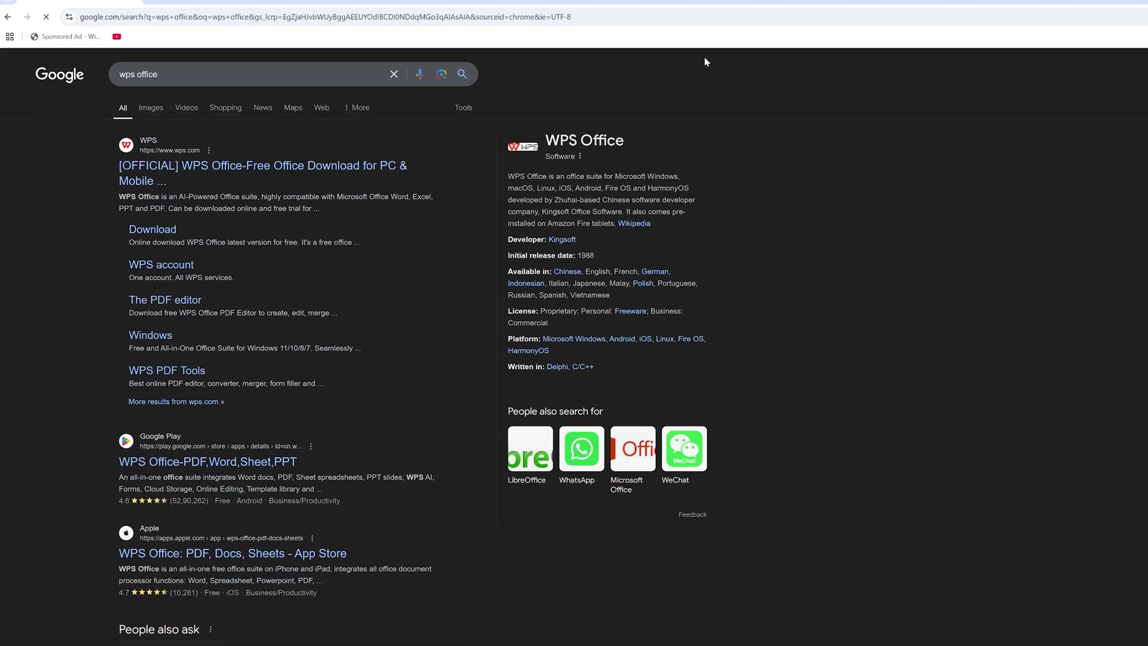
# Open the official WPS website and block its notification request.
pyautogui.click(318, 176)
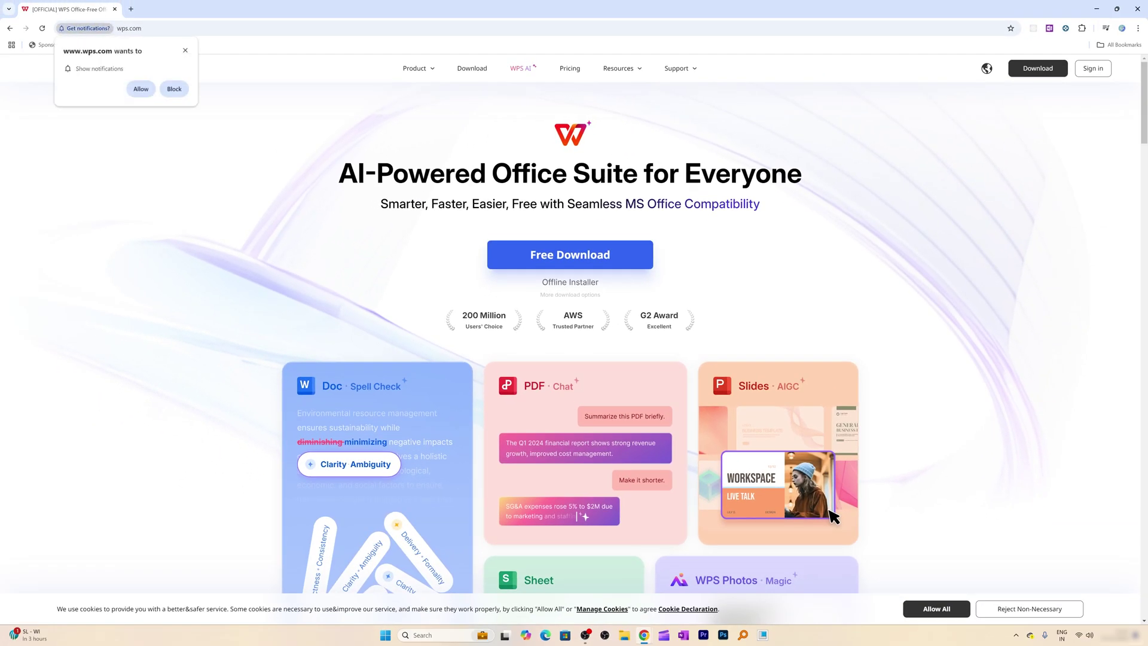
pyautogui.click(185, 51)
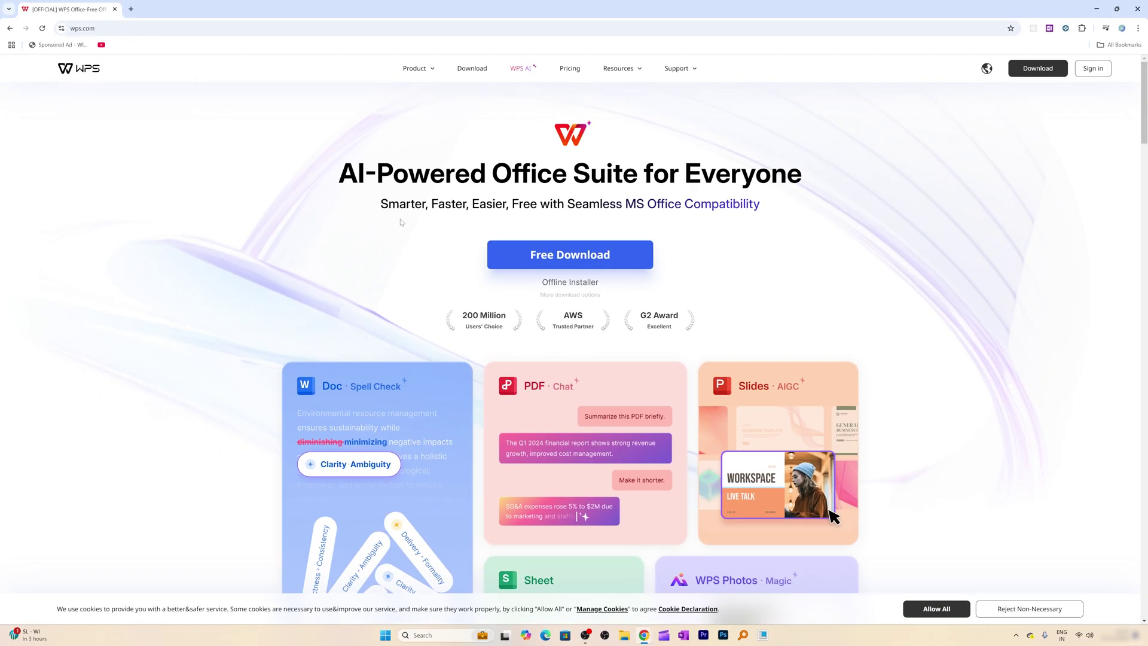
pyautogui.scroll(-1, 400, 222)
pyautogui.scroll(1, 401, 222)
# Highlight the AI-Powered headline and the Doc · Spell Check card title while scrolling the home page.
pyautogui.moveTo(339, 173); pyautogui.dragTo(485, 174)
pyautogui.scroll(-1, 486, 173)
pyautogui.scroll(1, 485, 173)
pyautogui.click(485, 173)
pyautogui.moveTo(491, 174); pyautogui.dragTo(552, 174)
pyautogui.scroll(-3, 361, 230)
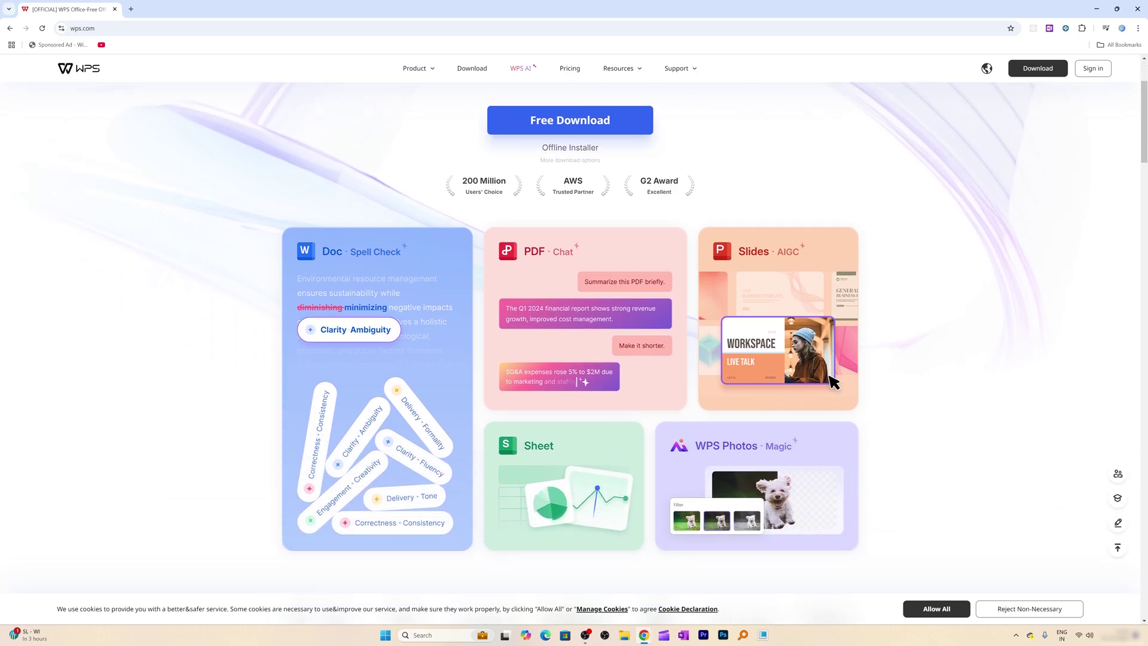
pyautogui.moveTo(323, 251); pyautogui.dragTo(410, 253)
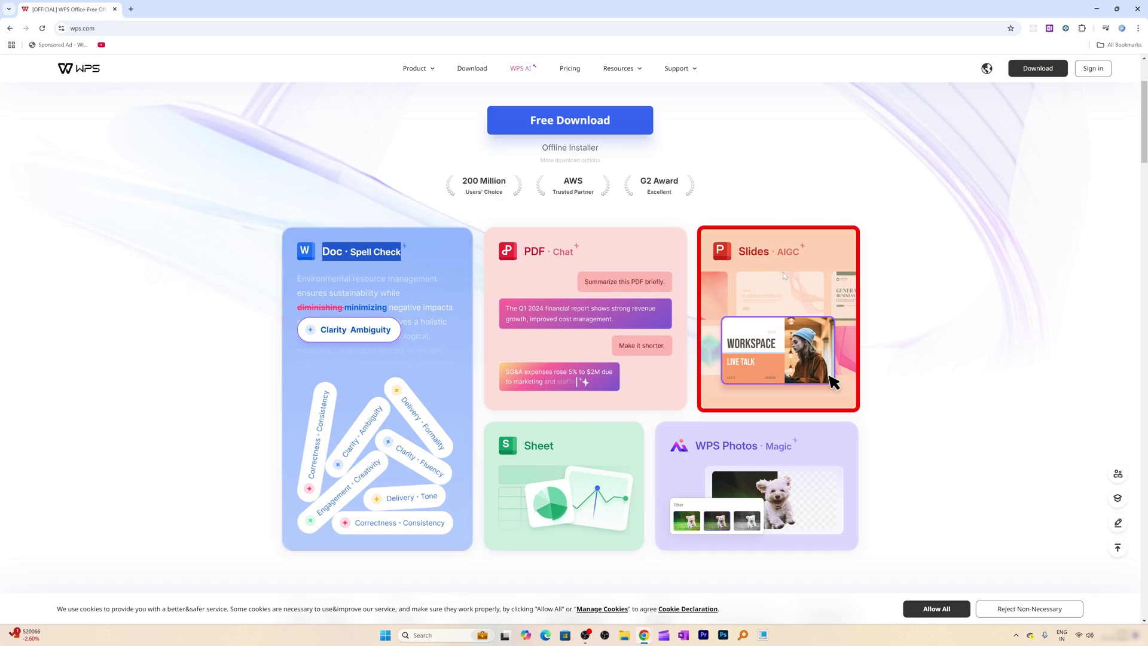
pyautogui.scroll(-2, 913, 189)
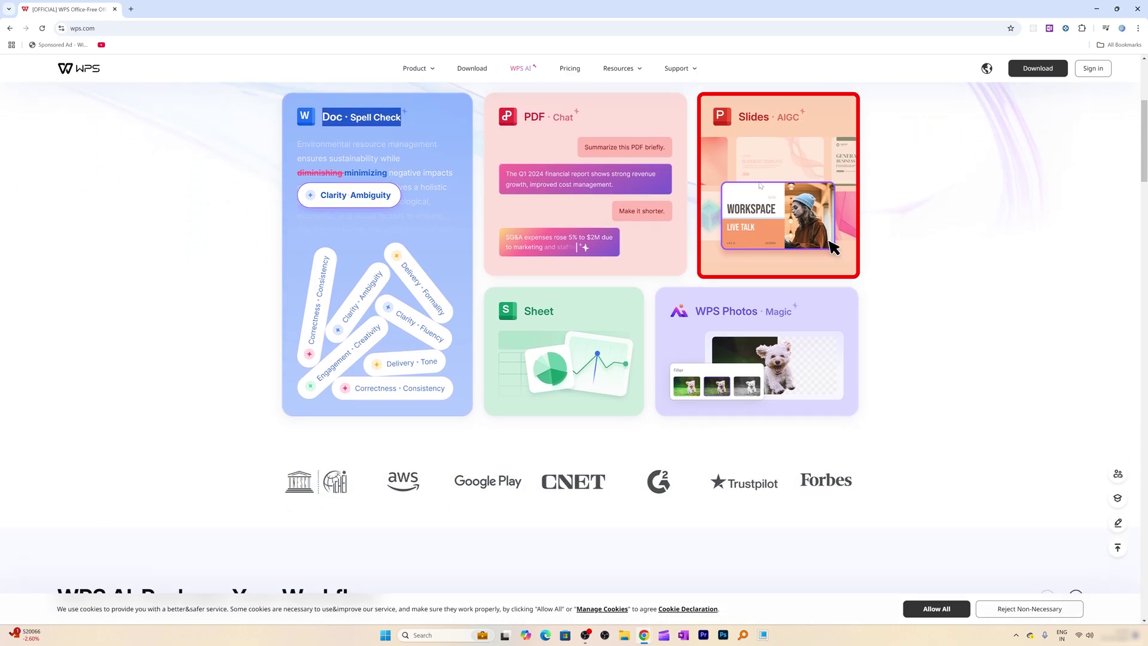
pyautogui.scroll(-1, 752, 185)
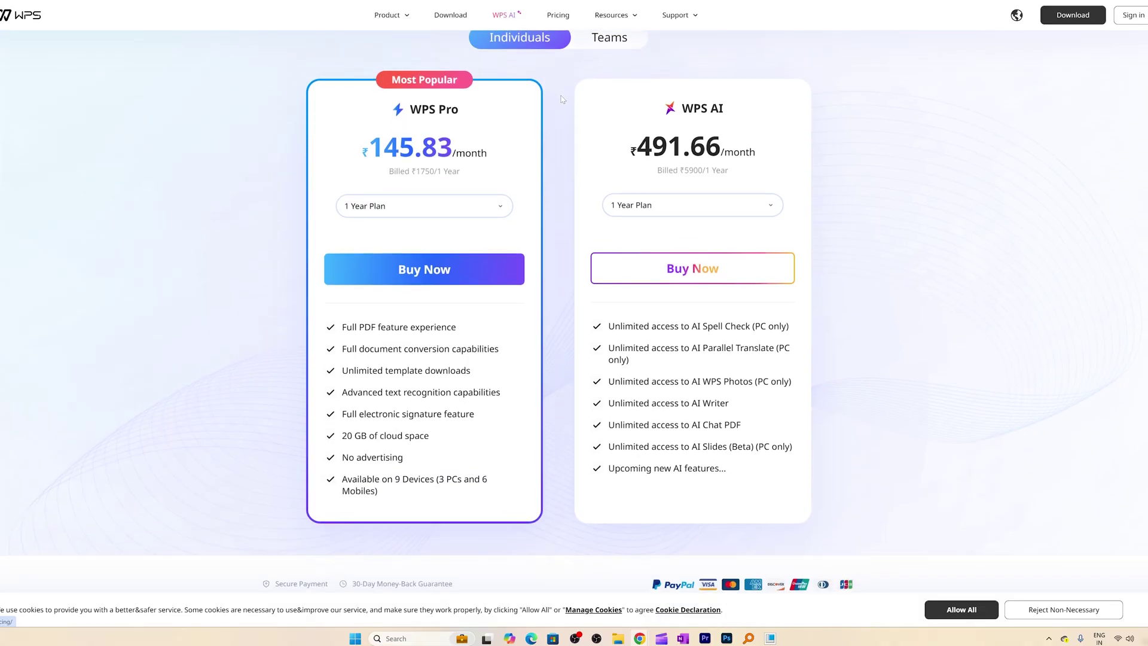
# Scroll through the WPS Pro vs WPS AI feature comparison, then back up to the plan cards.
pyautogui.scroll(-4, 574, 148)
pyautogui.scroll(-10, 562, 99)
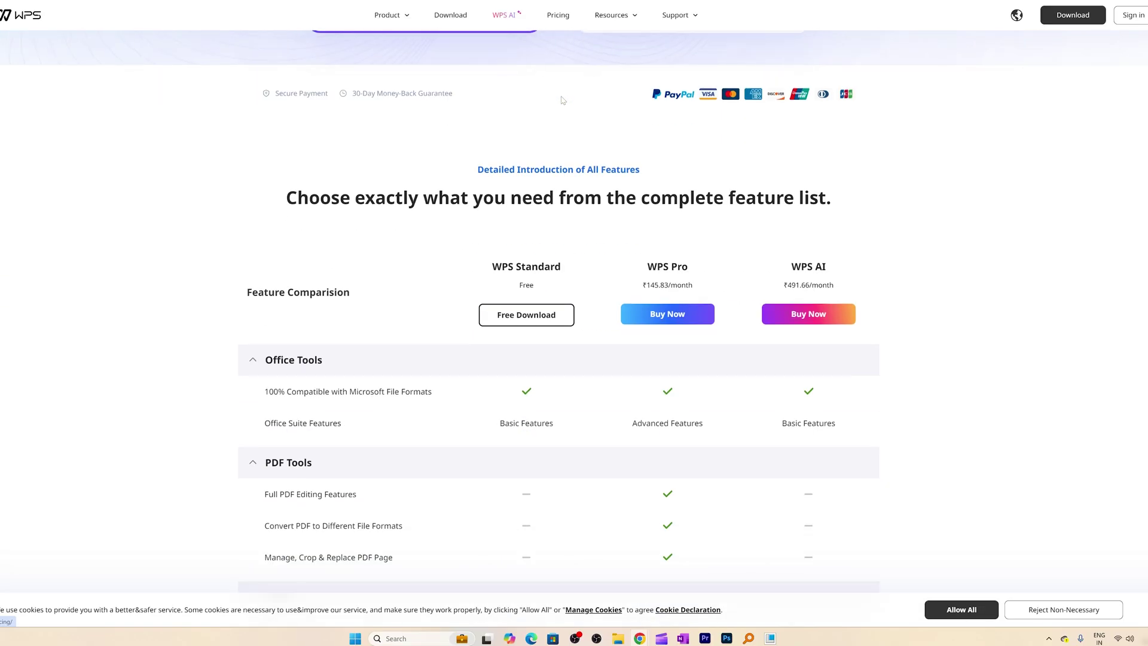
pyautogui.scroll(3, 500, 212)
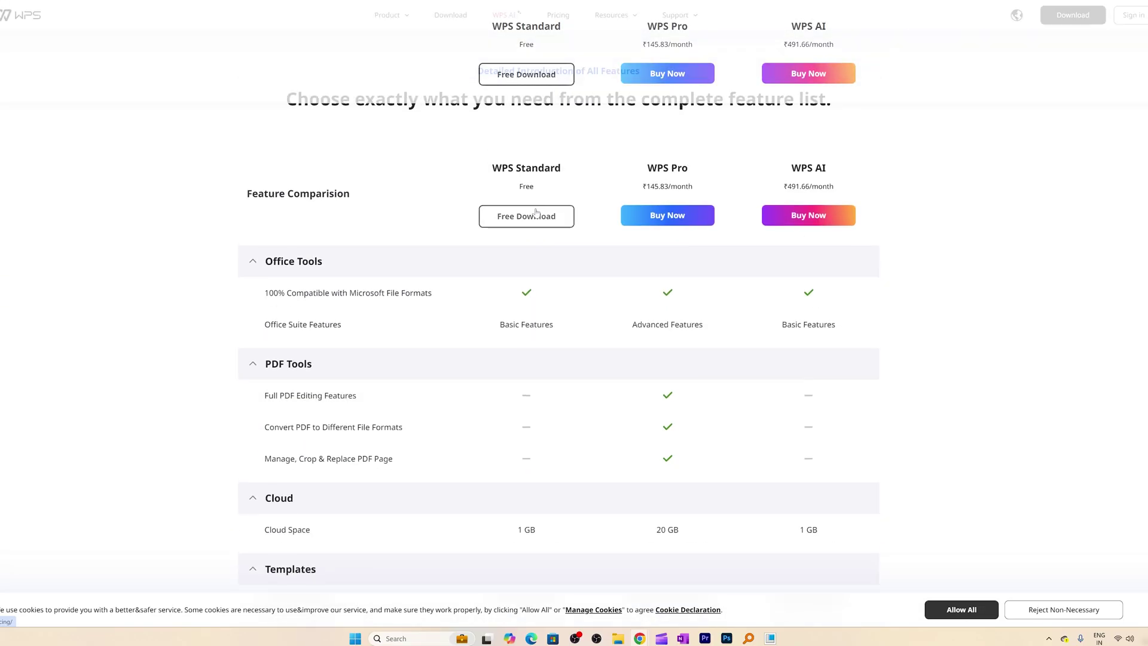
pyautogui.scroll(-3, 550, 341)
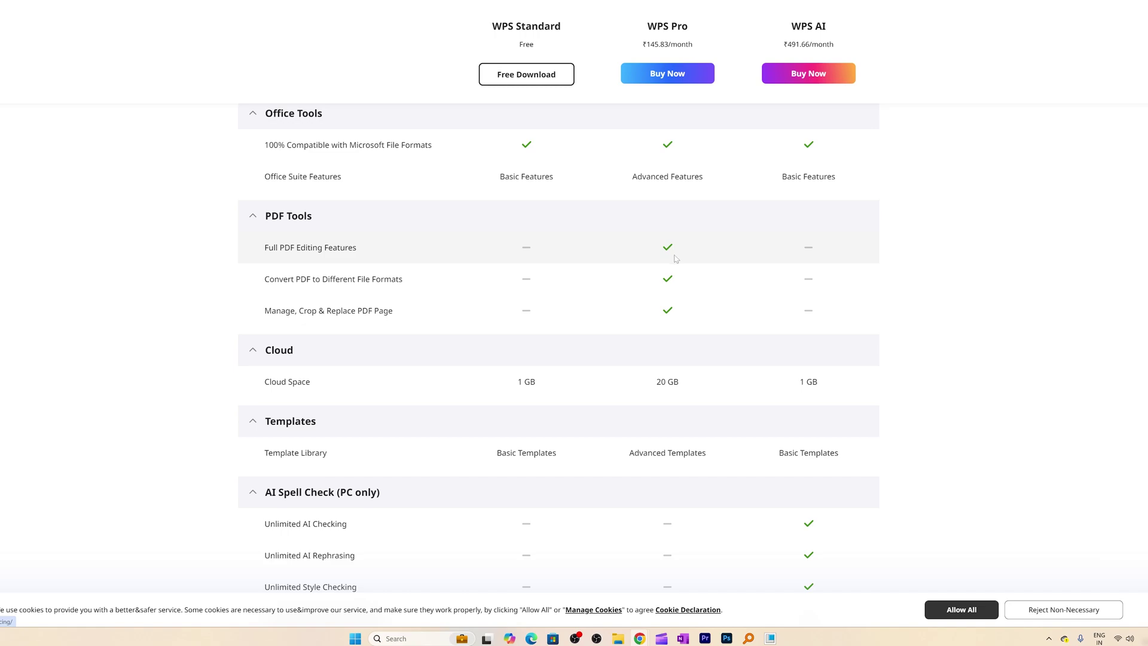
pyautogui.scroll(-1, 675, 262)
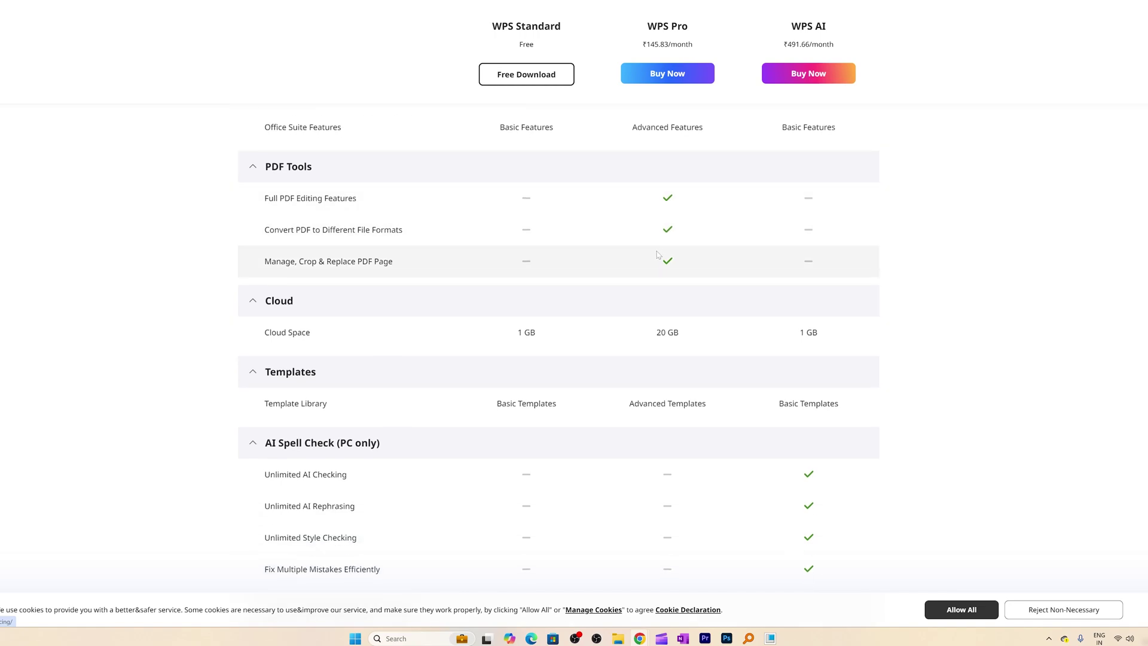
pyautogui.scroll(-2, 658, 255)
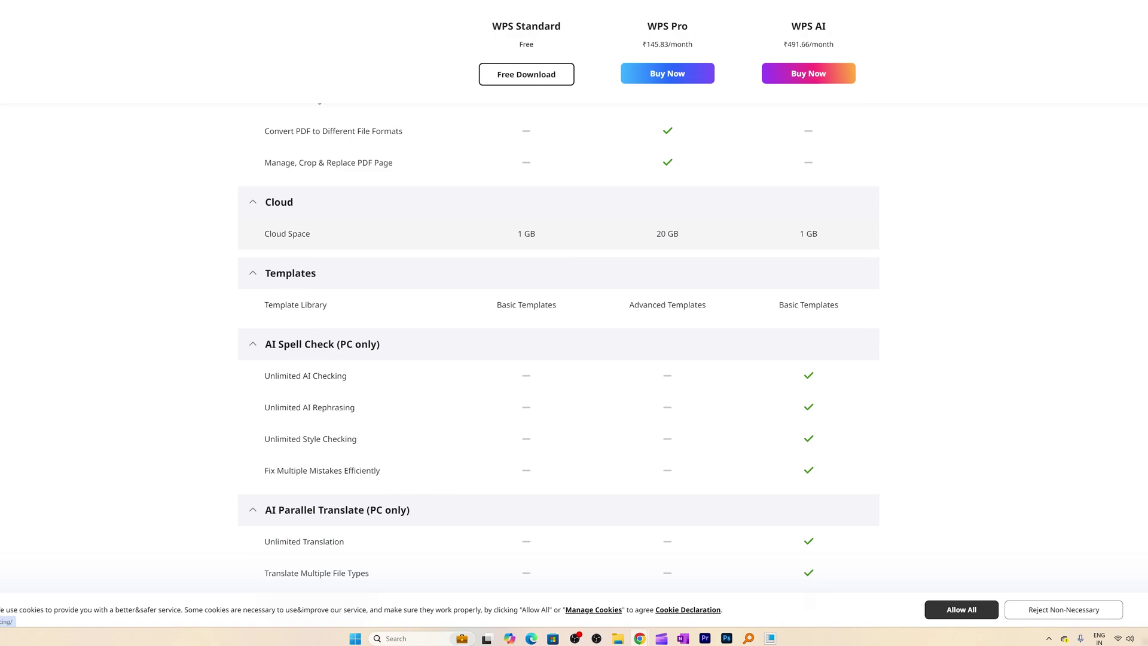
pyautogui.scroll(-2, 535, 239)
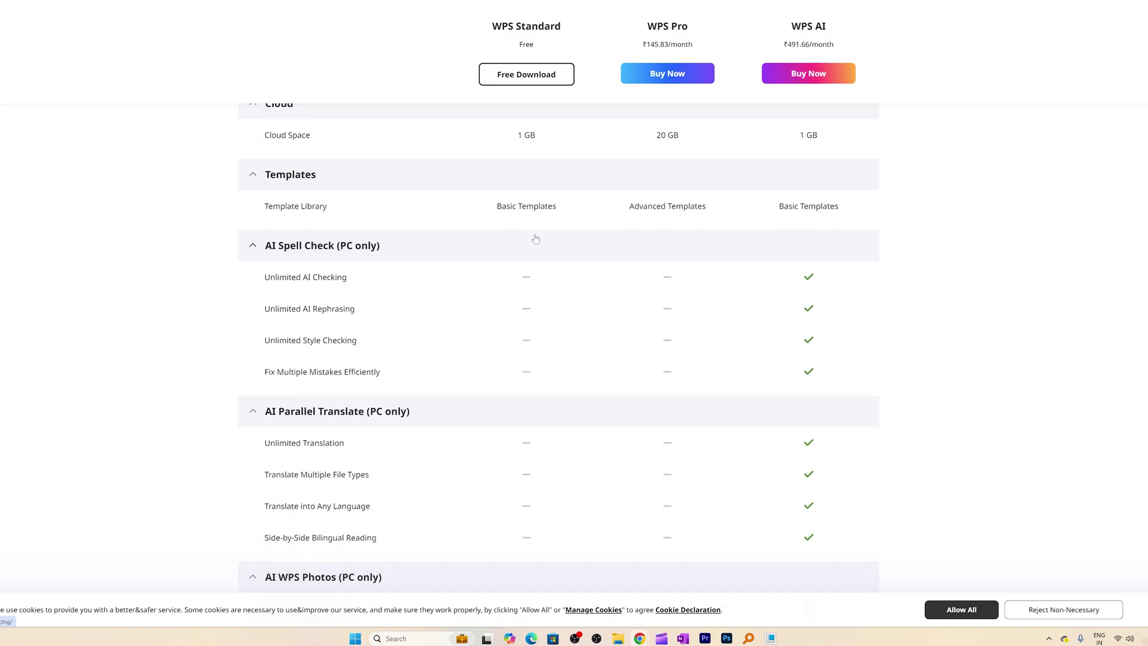
pyautogui.scroll(3, 538, 252)
pyautogui.scroll(-4, 479, 269)
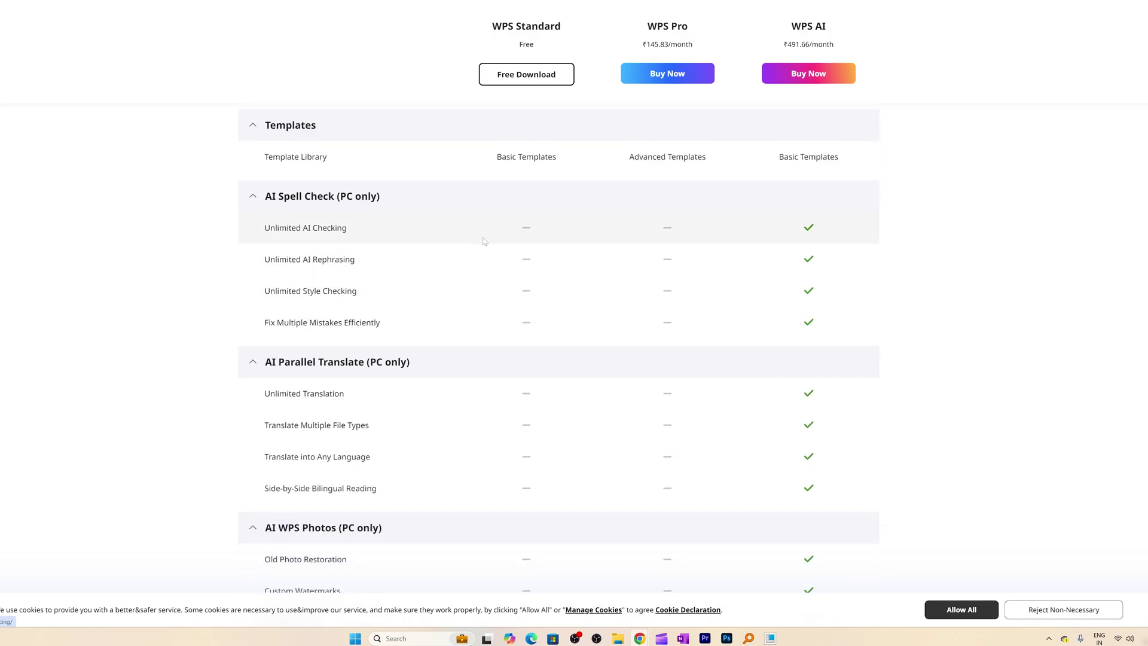
pyautogui.scroll(-9, 484, 241)
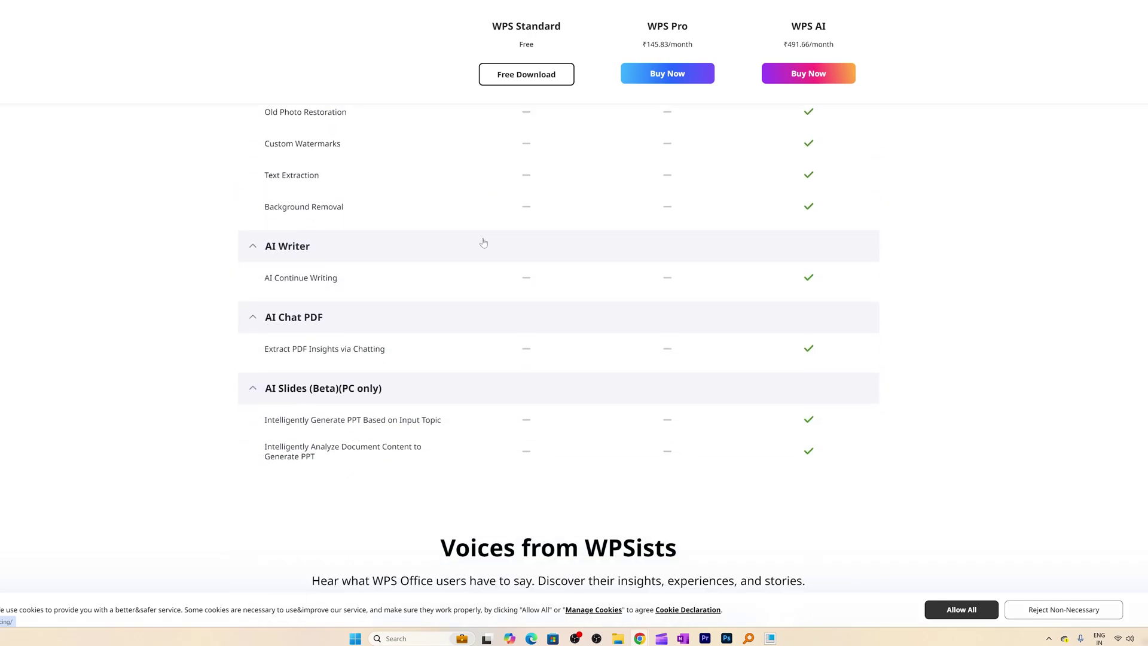
pyautogui.scroll(-3, 484, 242)
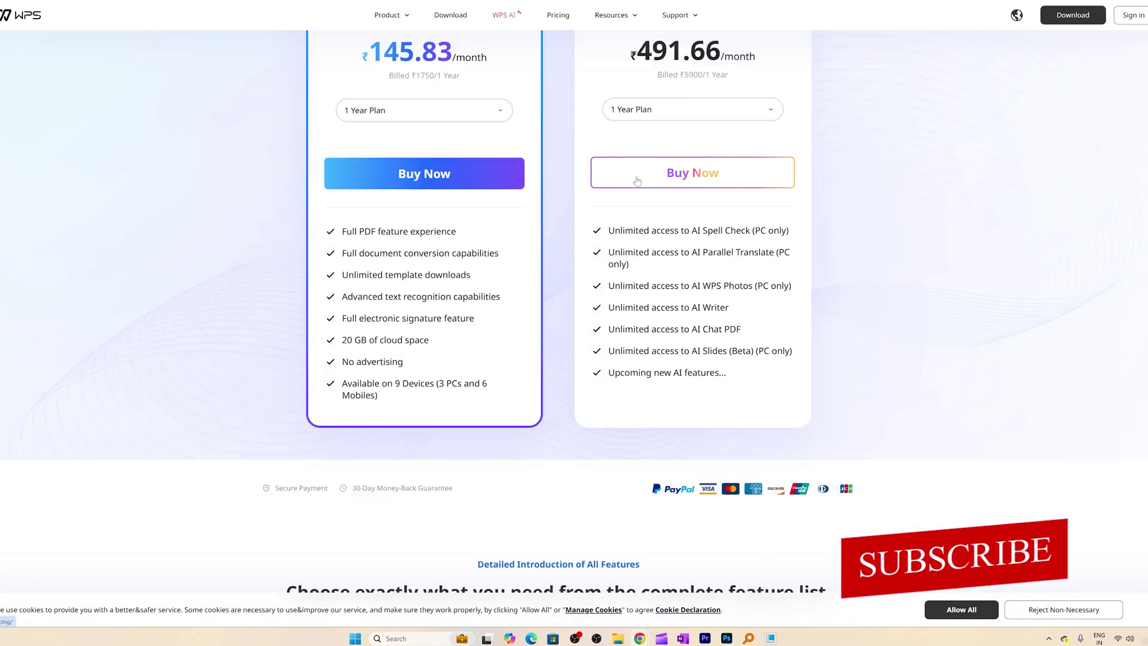
pyautogui.scroll(-9, 637, 181)
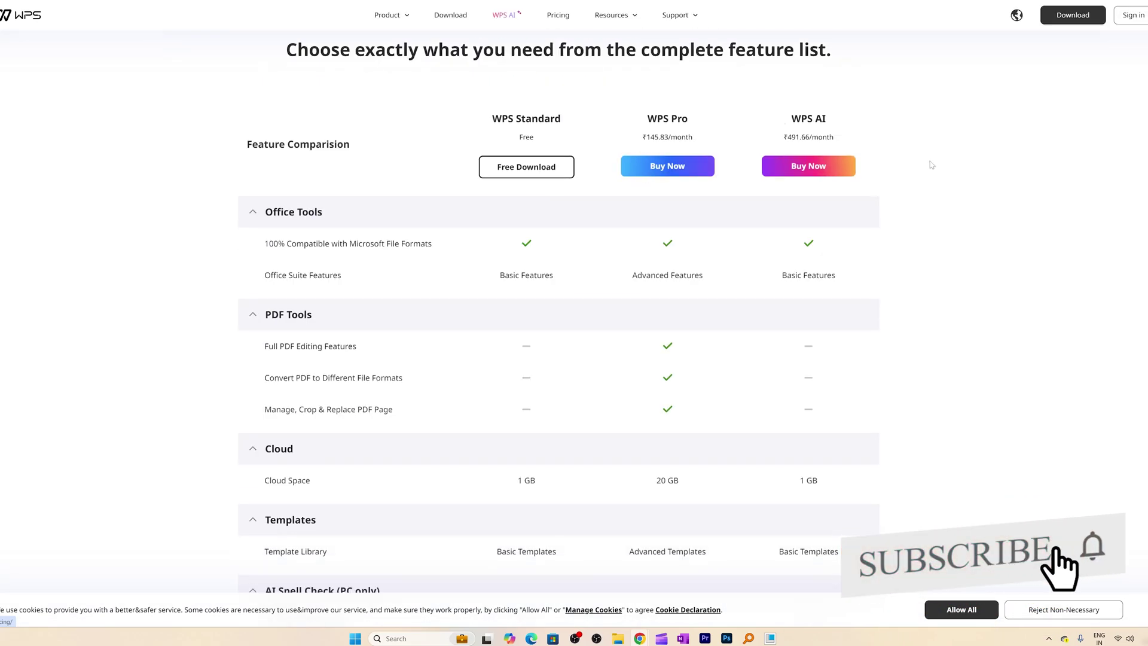
pyautogui.scroll(9, 931, 165)
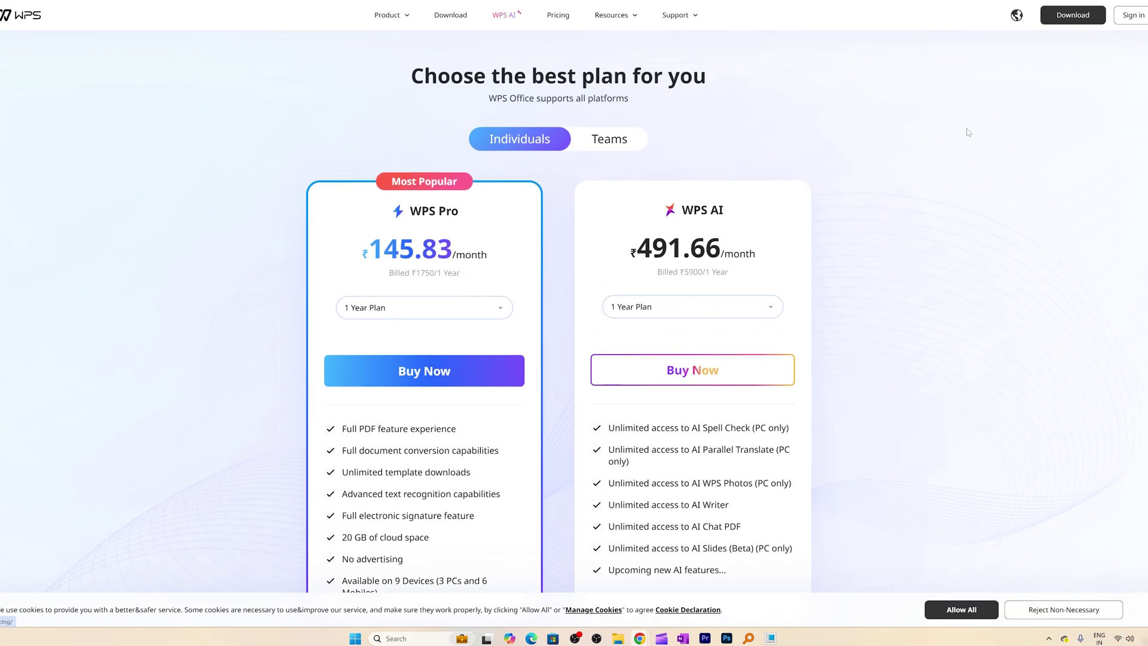
# Download and run the 5.53 MB WPS Office installer, accepting the licence agreement and privacy policy.
pyautogui.click(1072, 16)
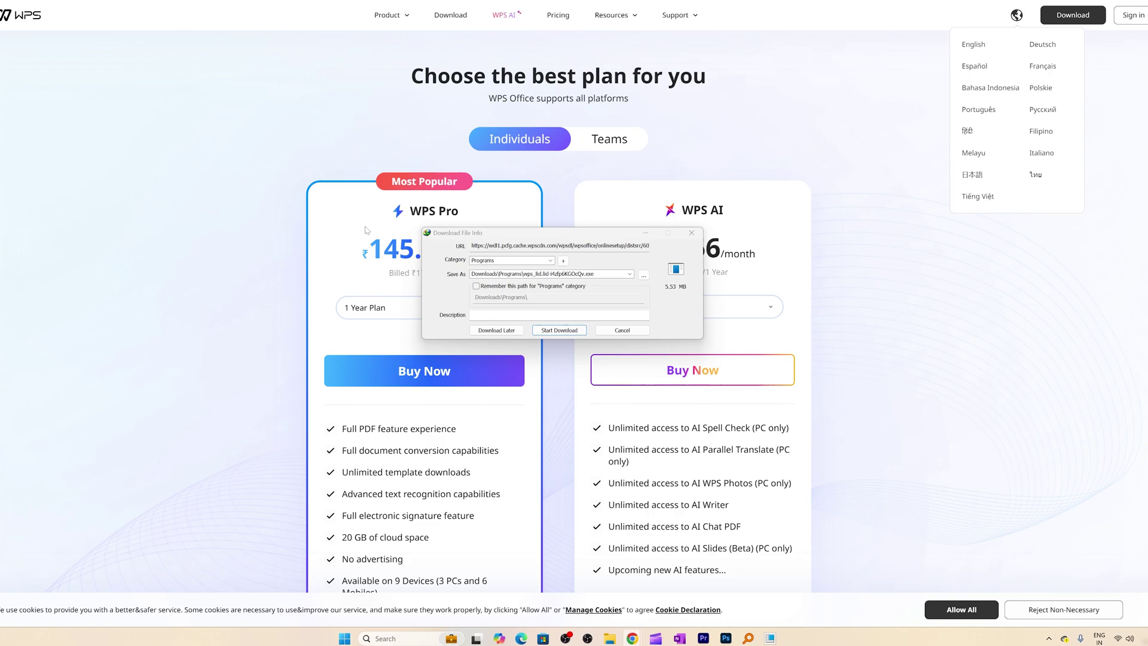
pyautogui.click(560, 330)
pyautogui.click(490, 321)
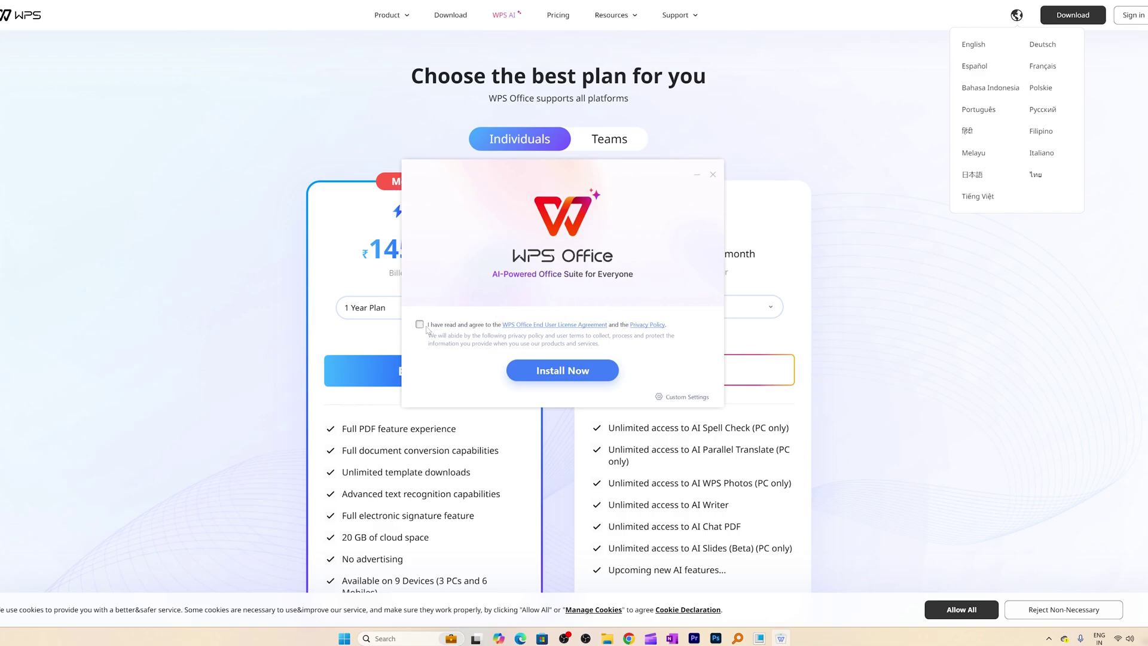
pyautogui.click(419, 323)
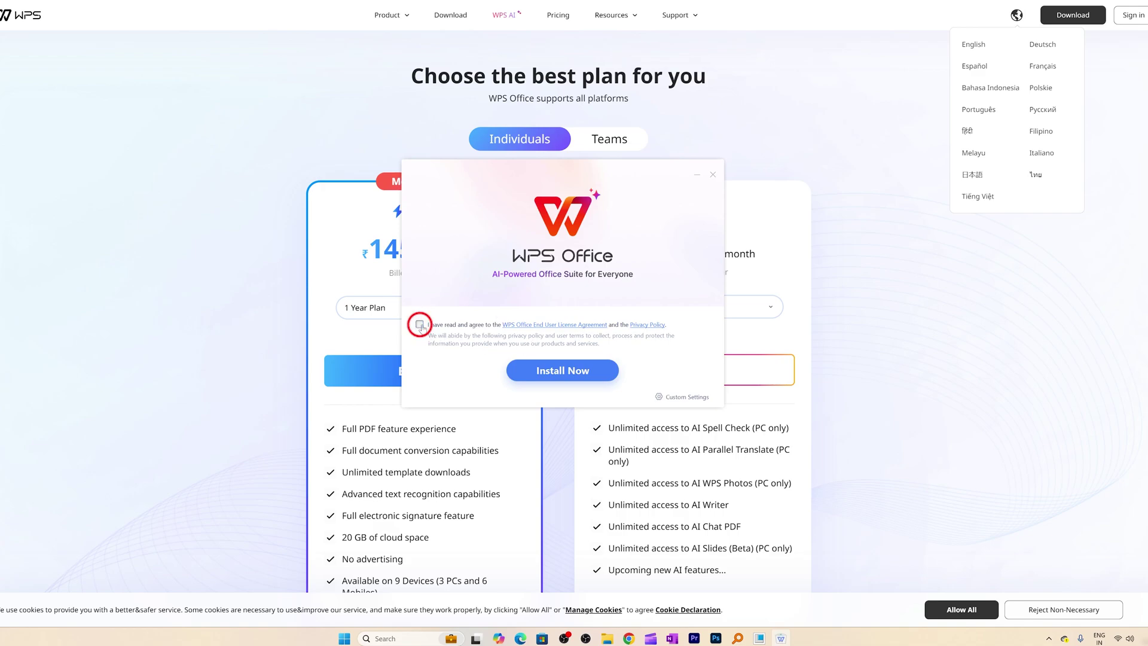
# Install WPS Office without 360 Total Security and launch it to the Home screen.
pyautogui.click(565, 372)
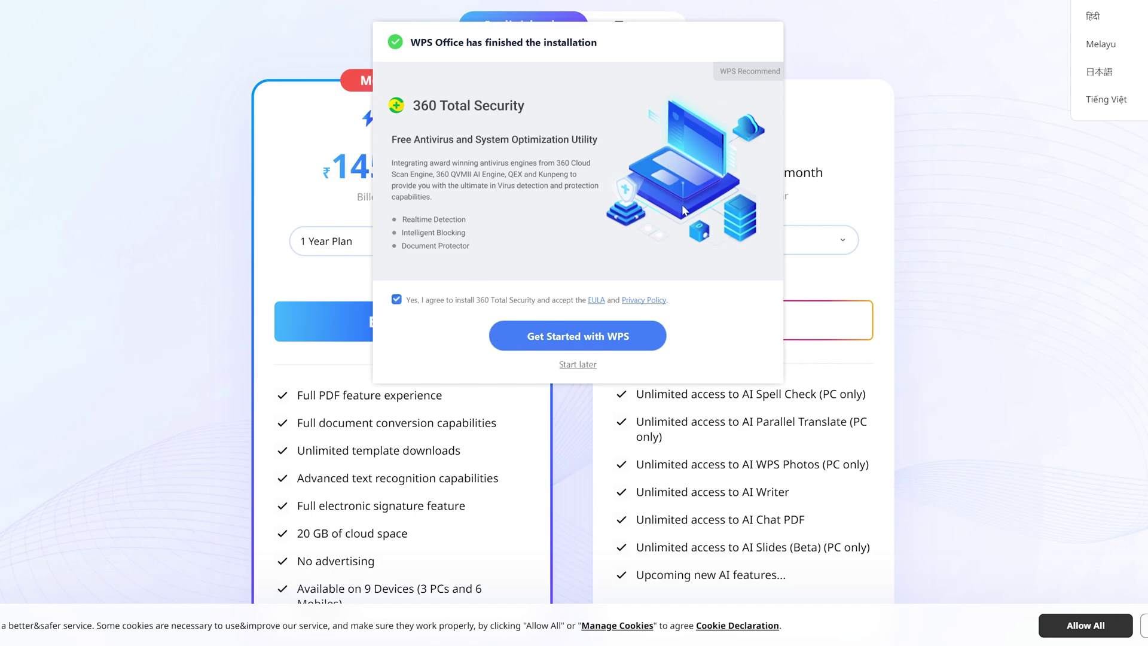
pyautogui.click(397, 302)
pyautogui.click(584, 348)
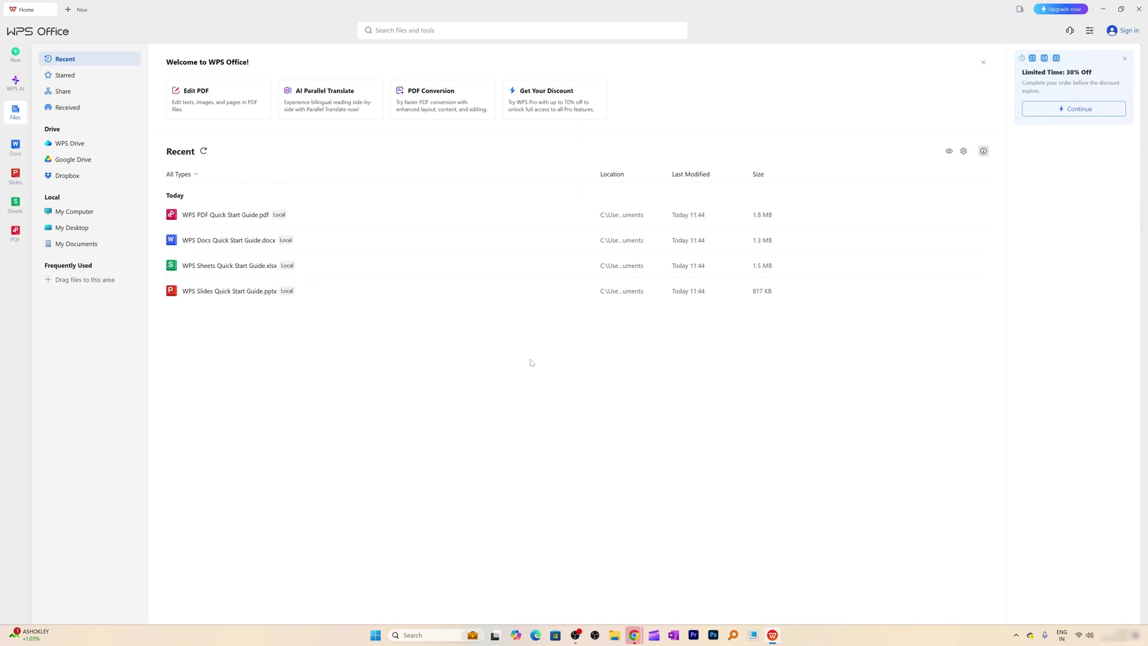
# Switch to the Docs area of WPS Office from the left sidebar.
pyautogui.click(18, 154)
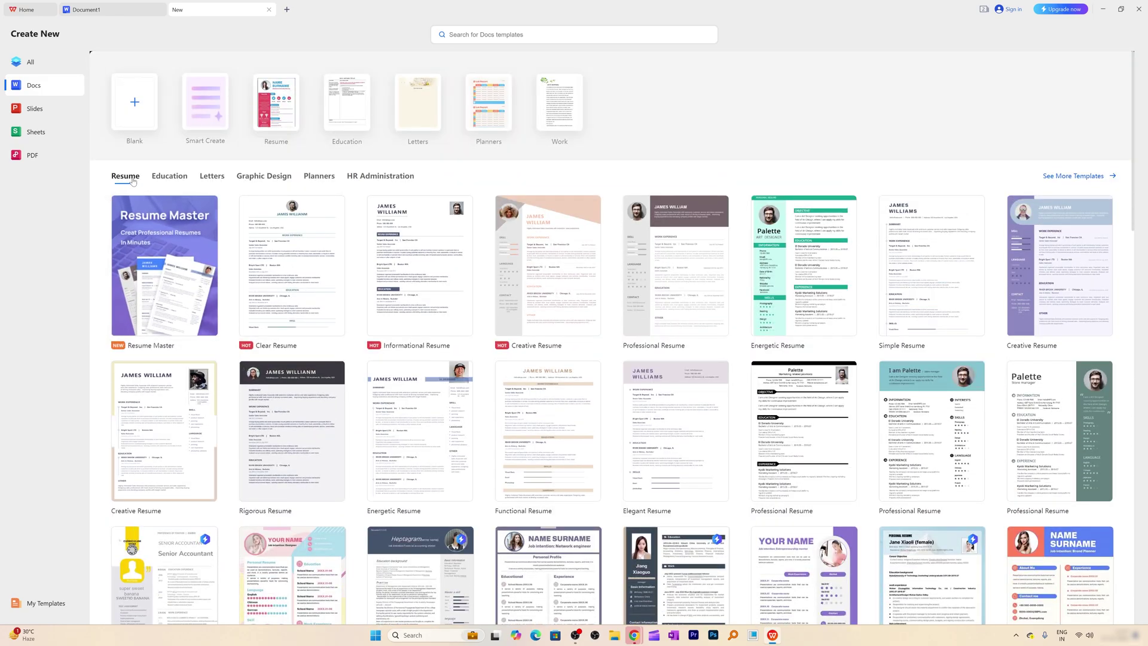
# Browse the Education templates, then scroll through the Resume template gallery.
pyautogui.click(168, 179)
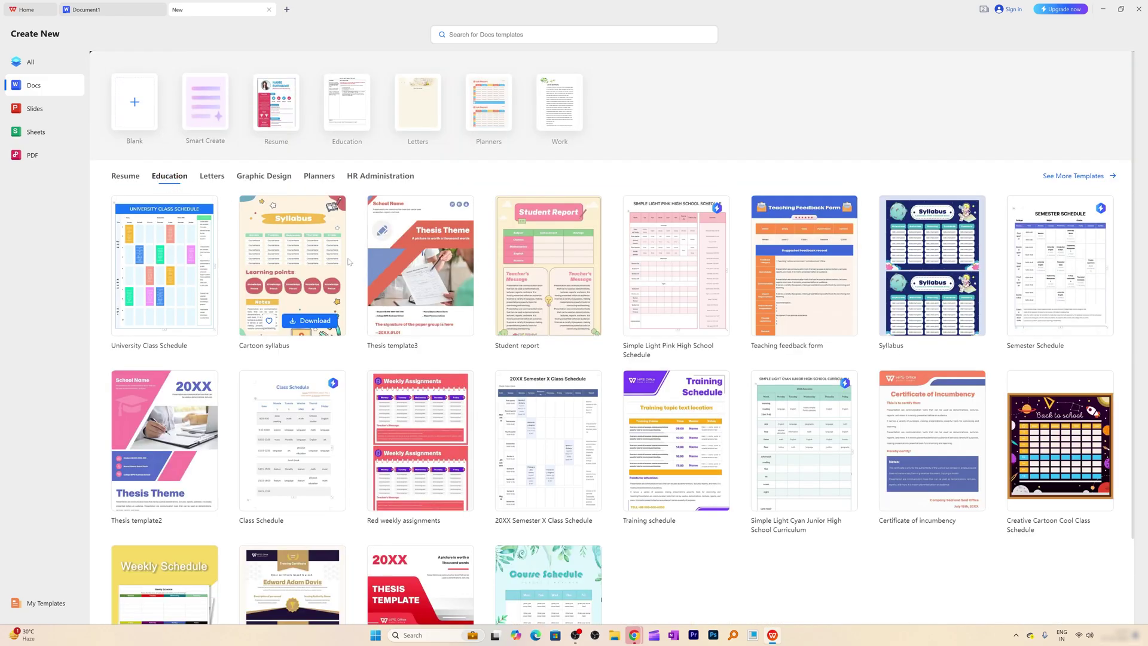
pyautogui.click(138, 182)
pyautogui.scroll(-5, 417, 322)
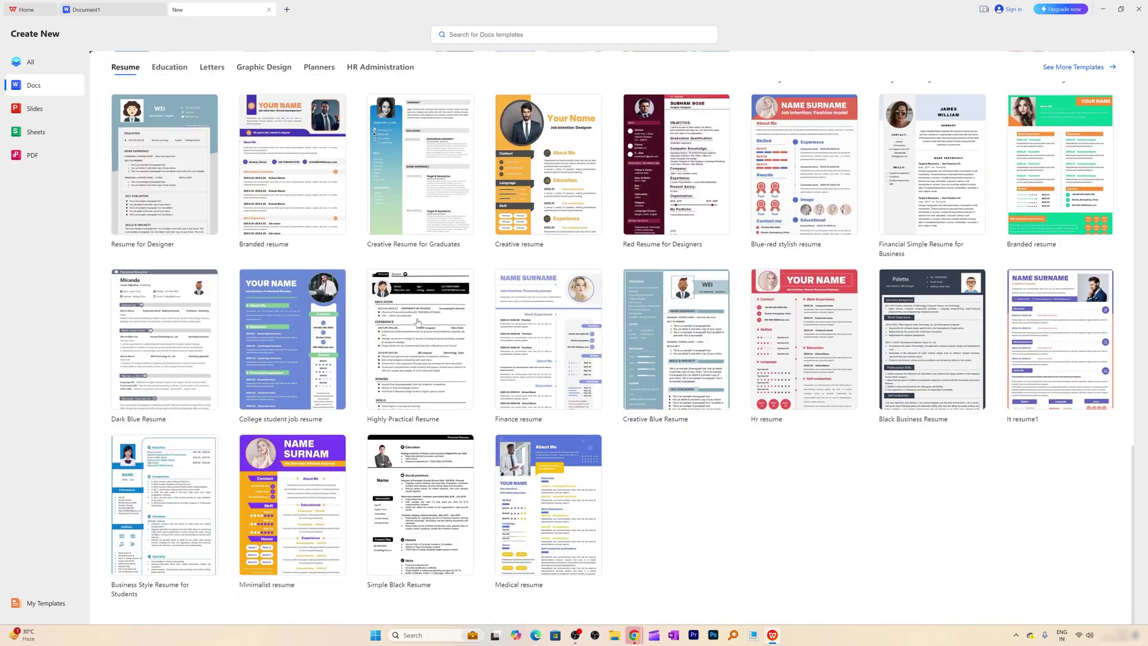
pyautogui.scroll(-5, 418, 321)
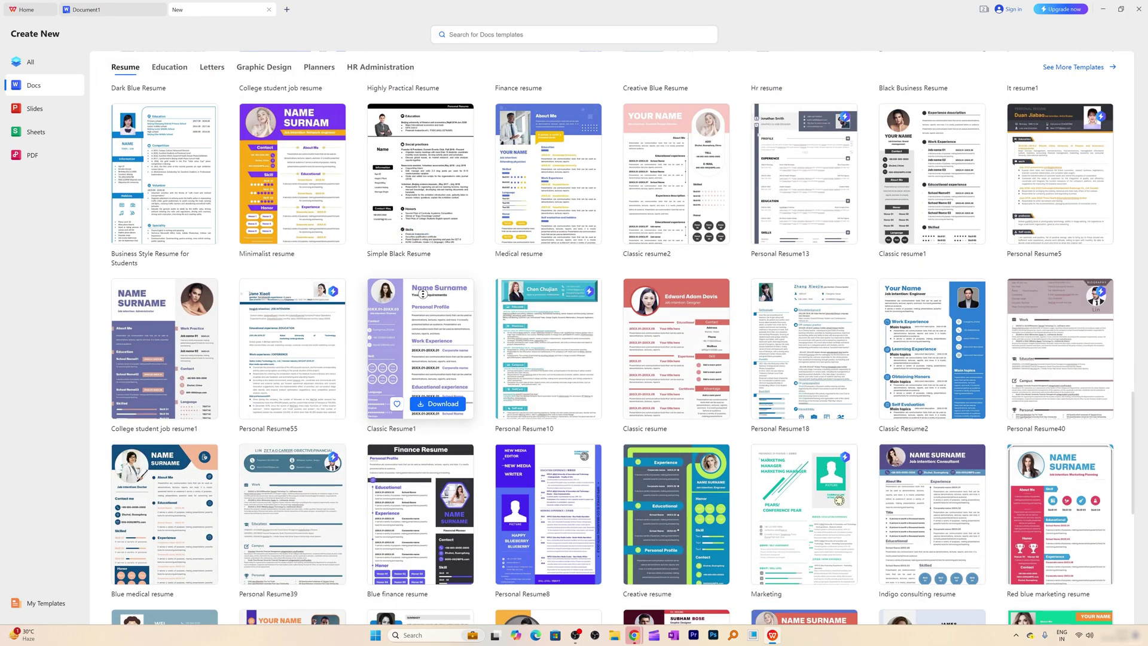
pyautogui.scroll(-10, 423, 294)
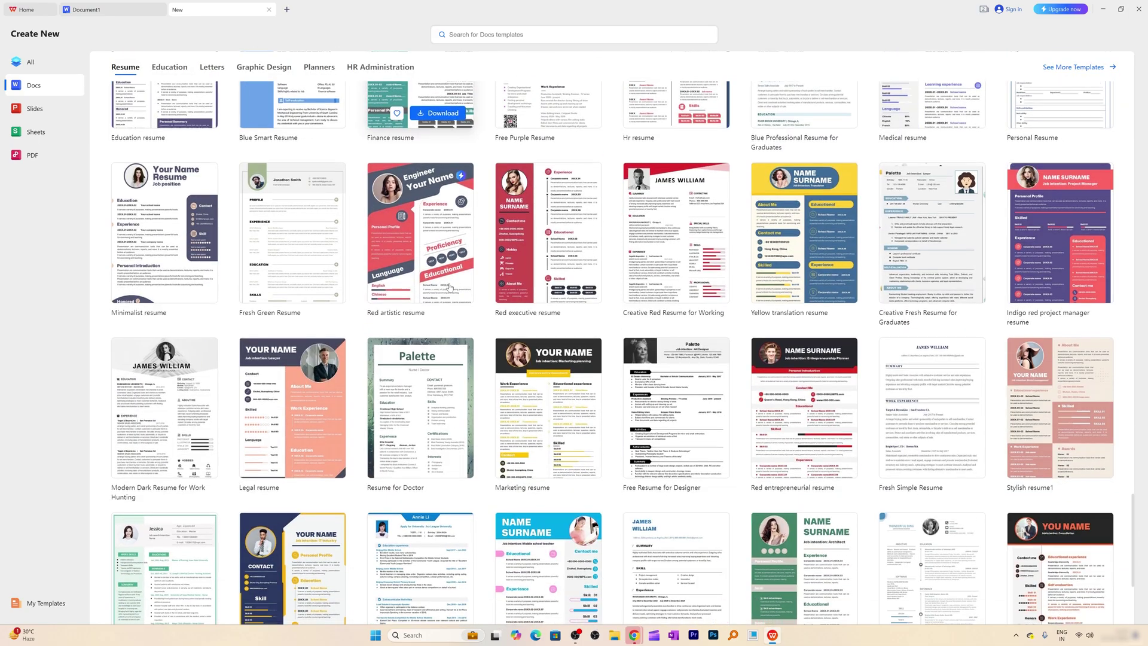
pyautogui.scroll(-15, 451, 288)
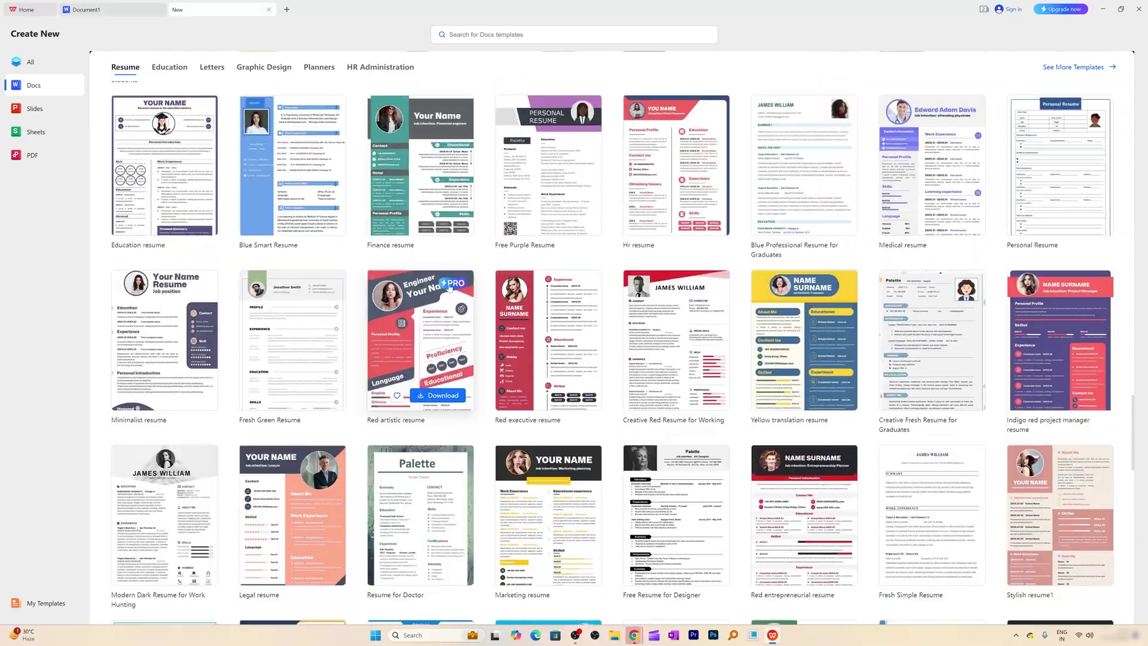
pyautogui.scroll(20, 442, 280)
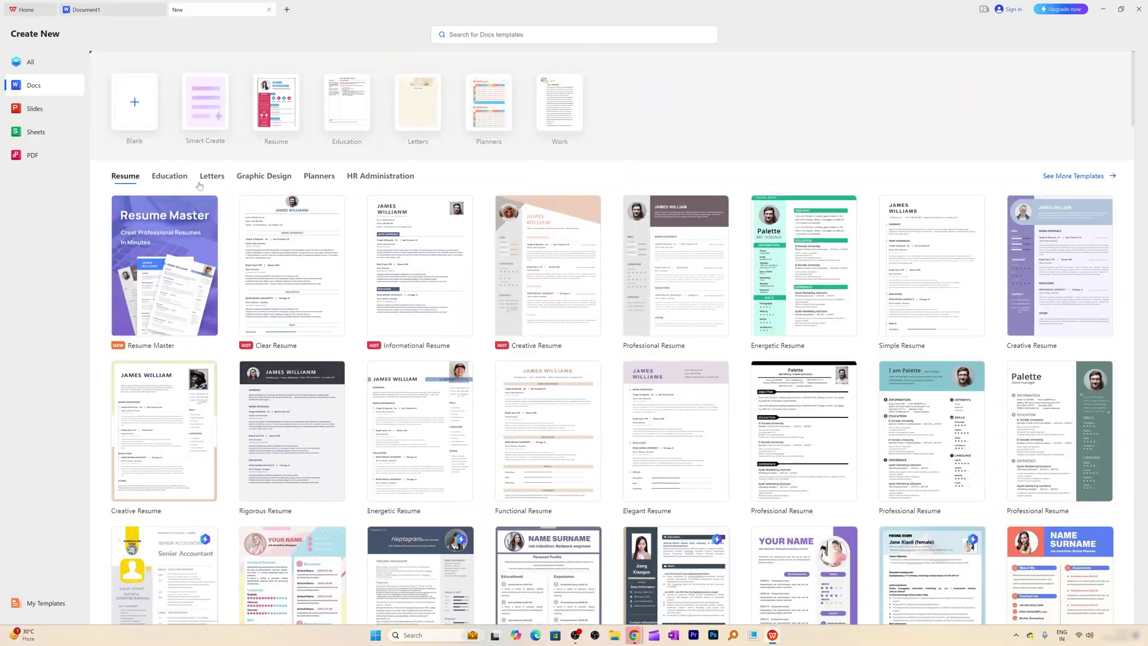
# Look over the Education, Letters and Graphic Design templates, then return to Document1.
pyautogui.click(170, 180)
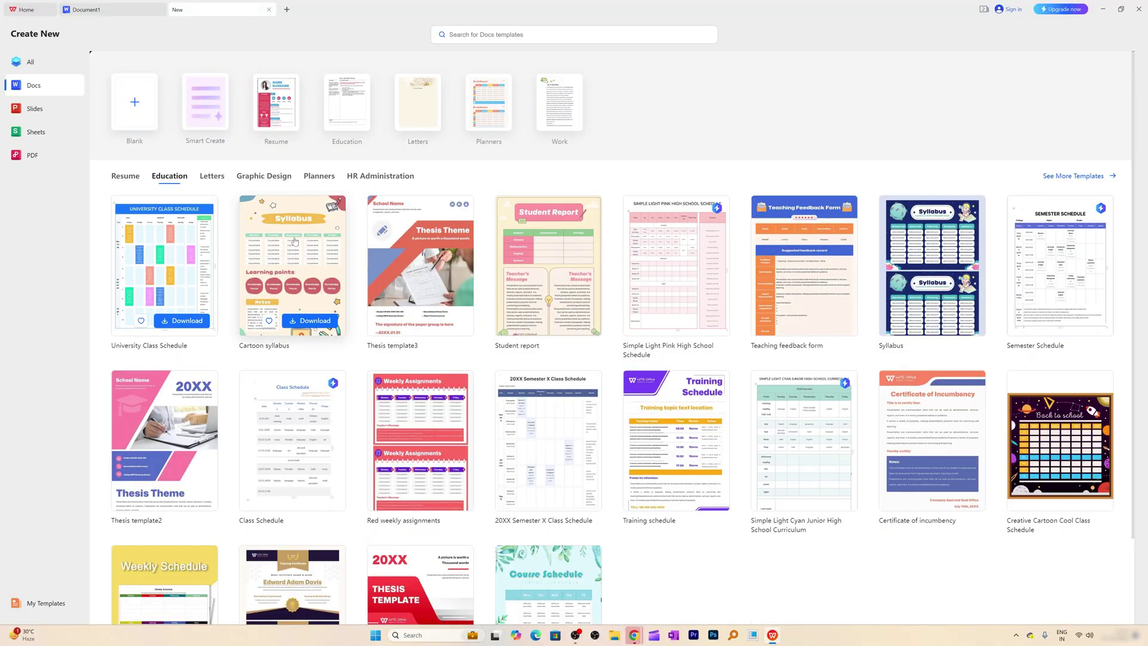
pyautogui.scroll(-15, 340, 255)
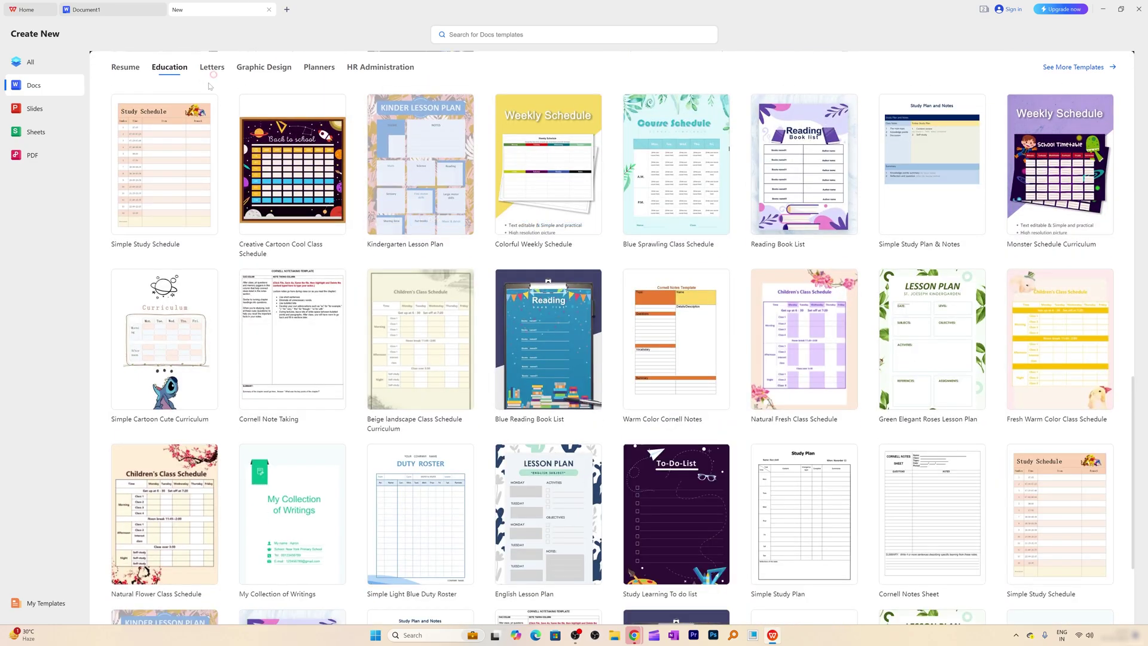
pyautogui.click(213, 70)
pyautogui.click(265, 177)
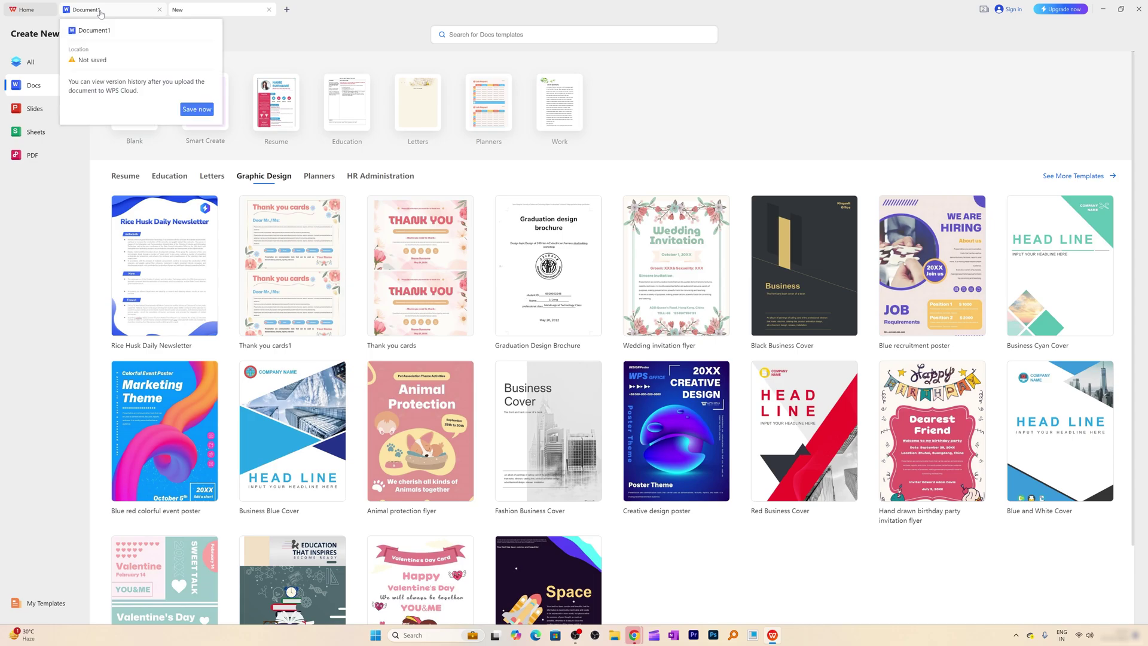
pyautogui.click(97, 10)
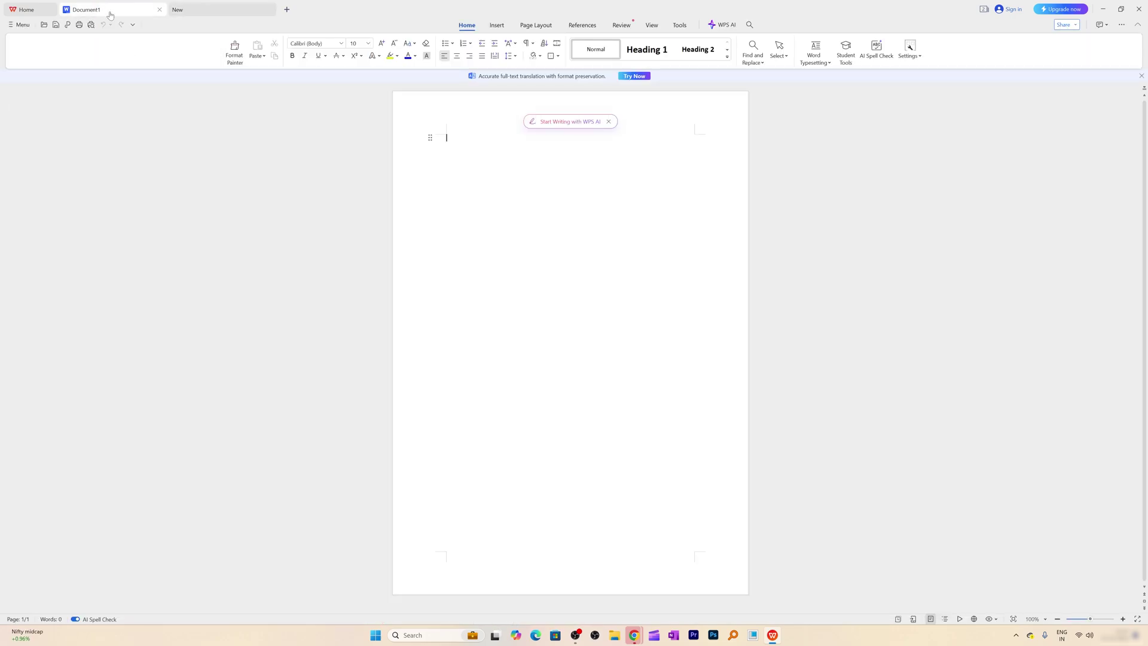
# From Home, show the Slides templates and preview the Preschool English template.
pyautogui.moveTo(119, 4)
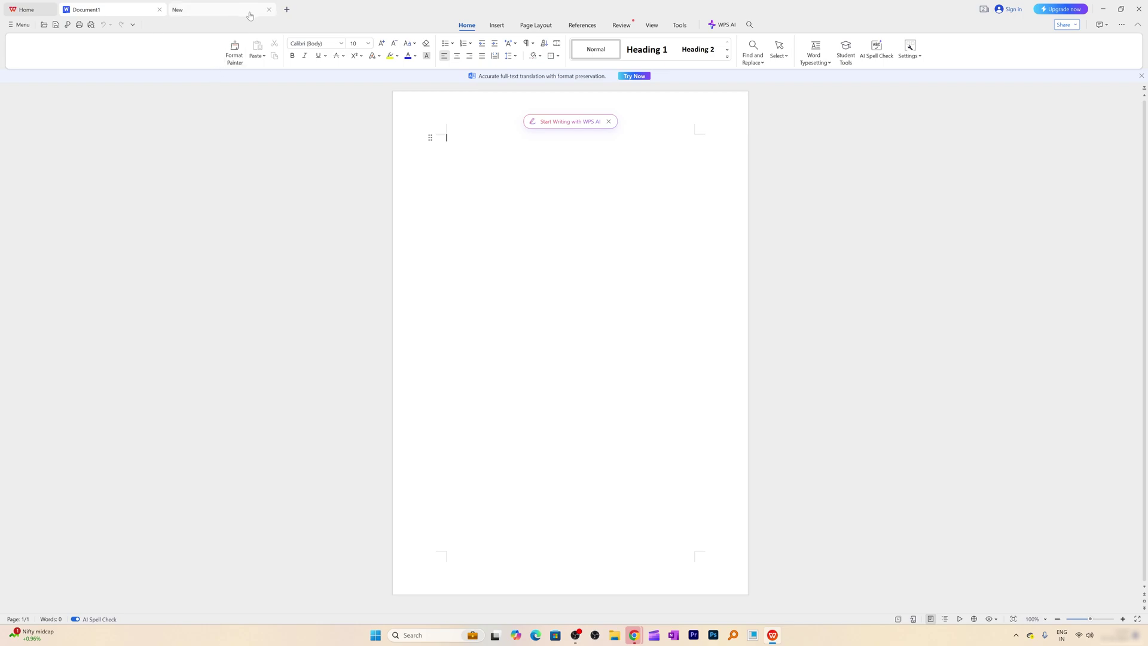
pyautogui.click(25, 9)
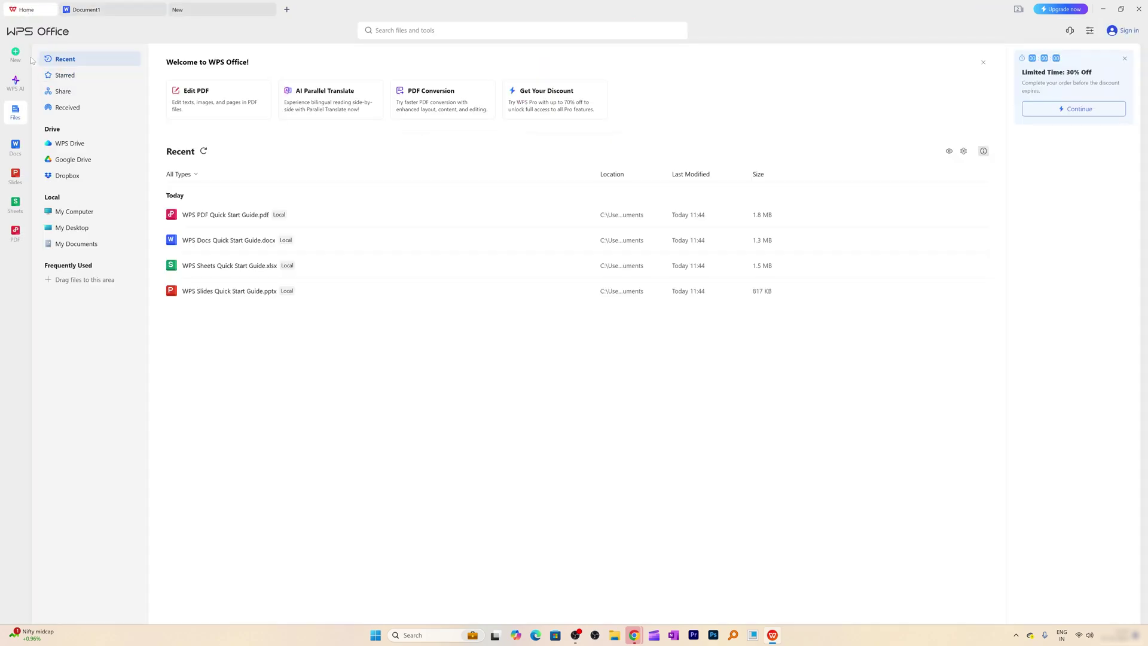
pyautogui.click(11, 56)
pyautogui.click(60, 108)
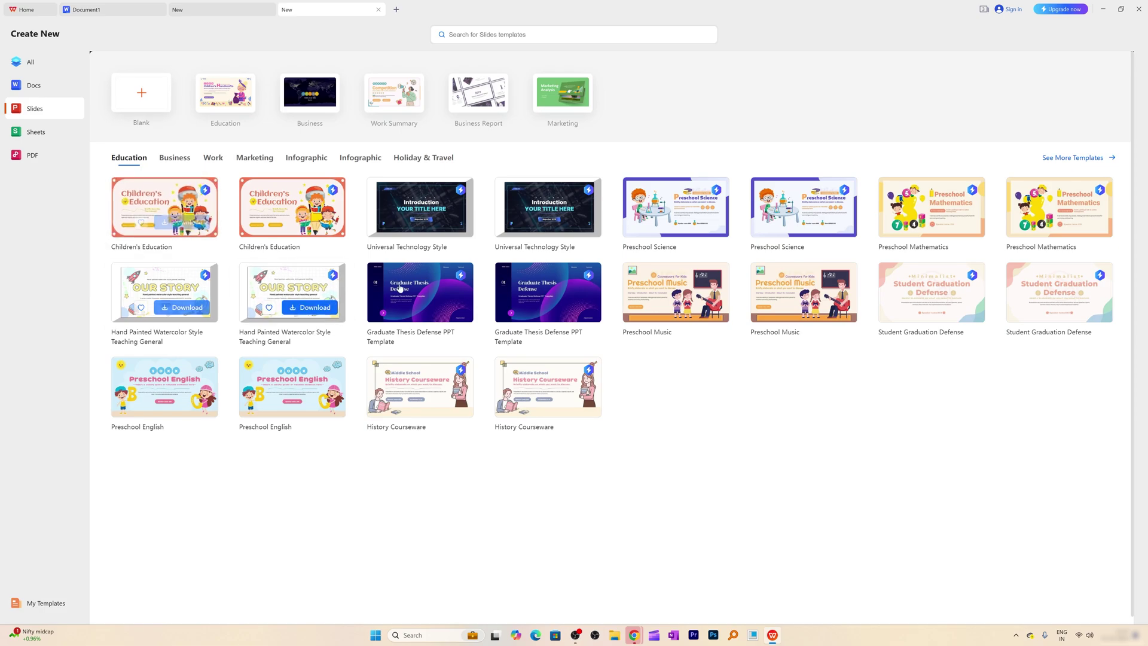
pyautogui.click(292, 386)
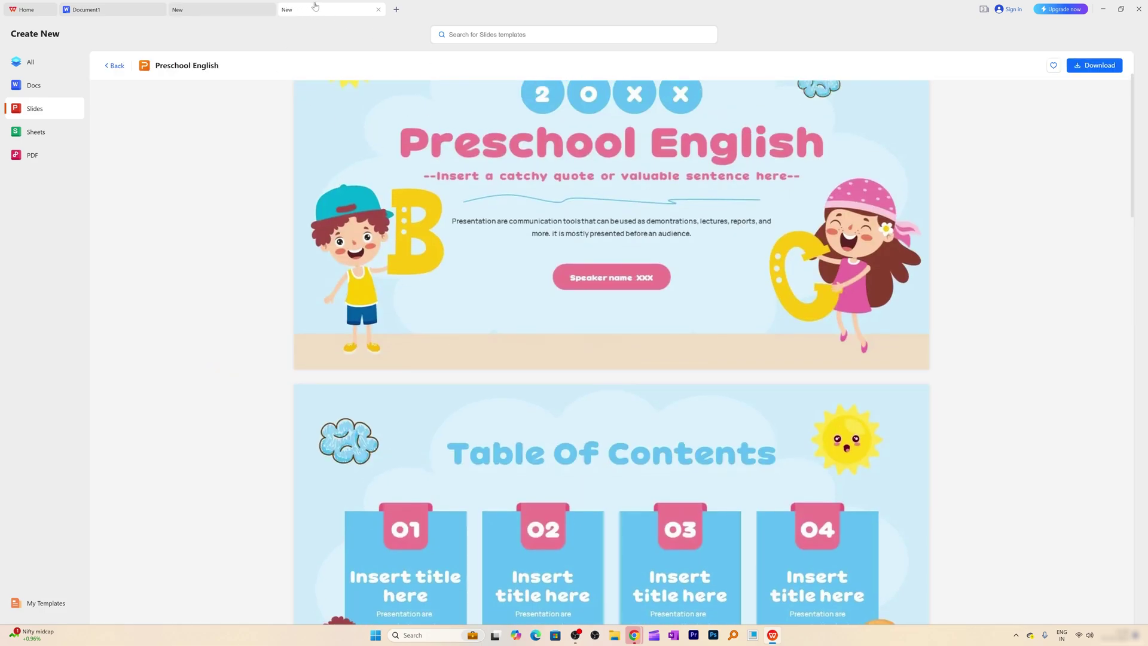
# Close the extra templates tab, return to Document1, and start the WPS AI free-trial sign-in.
pyautogui.click(250, 12)
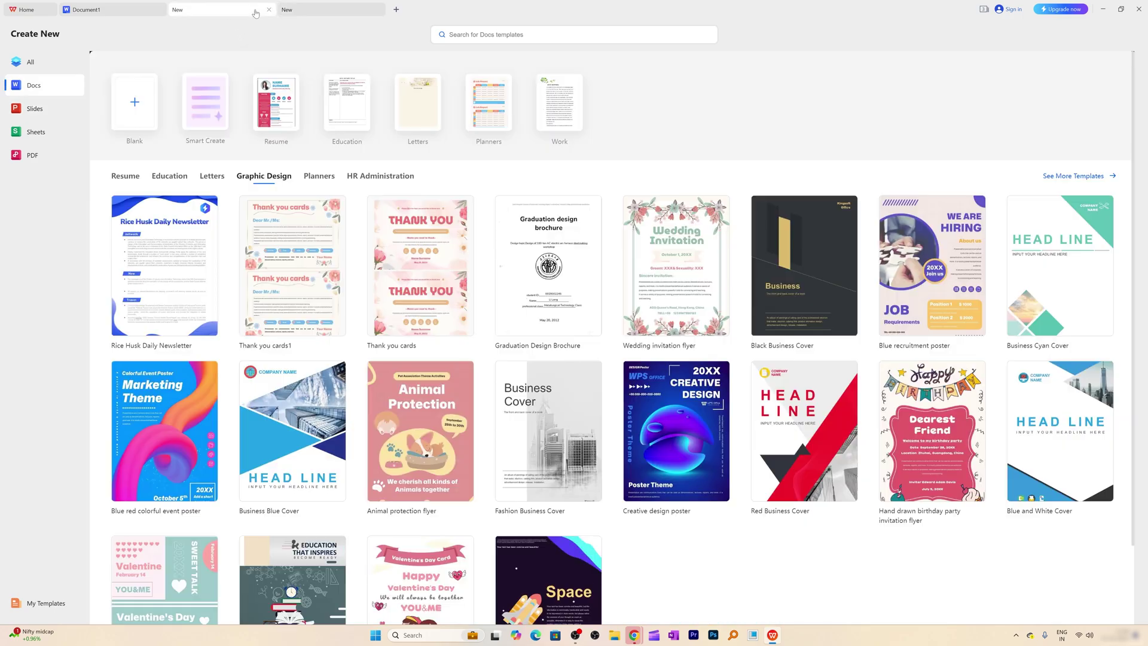
pyautogui.click(268, 9)
pyautogui.click(113, 9)
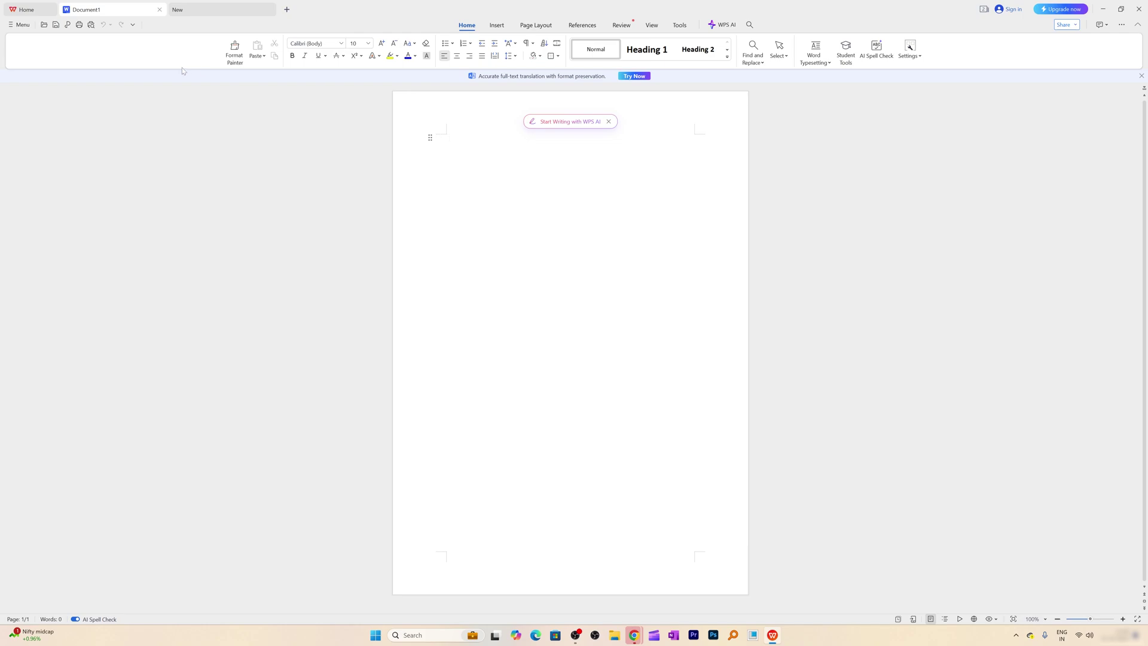
pyautogui.click(226, 9)
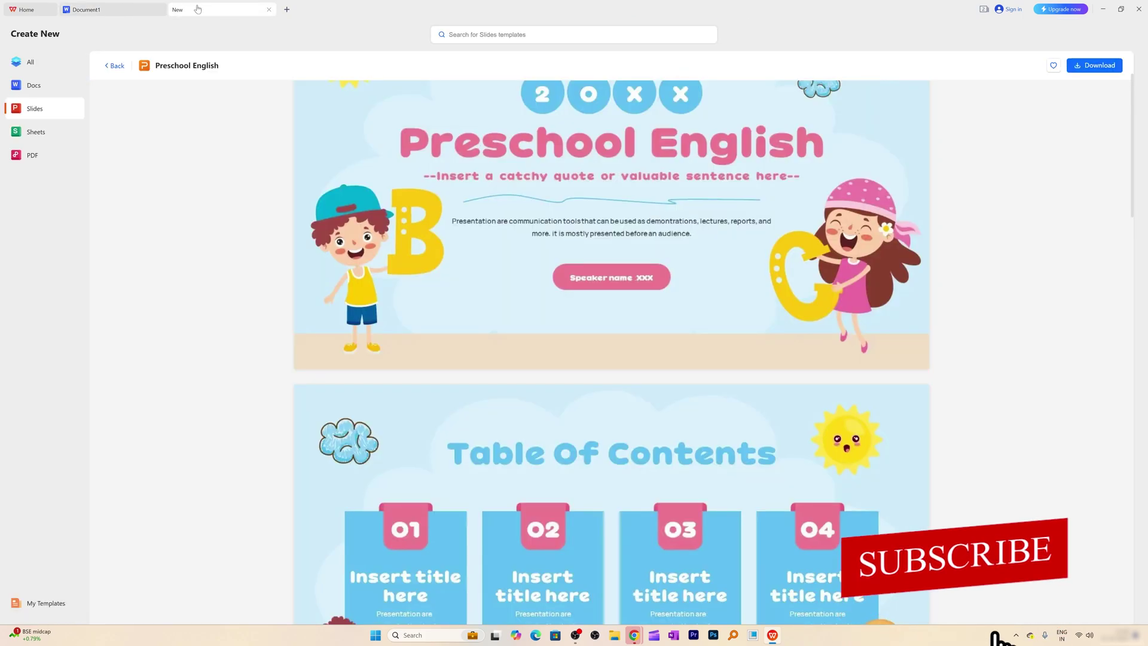
pyautogui.click(110, 12)
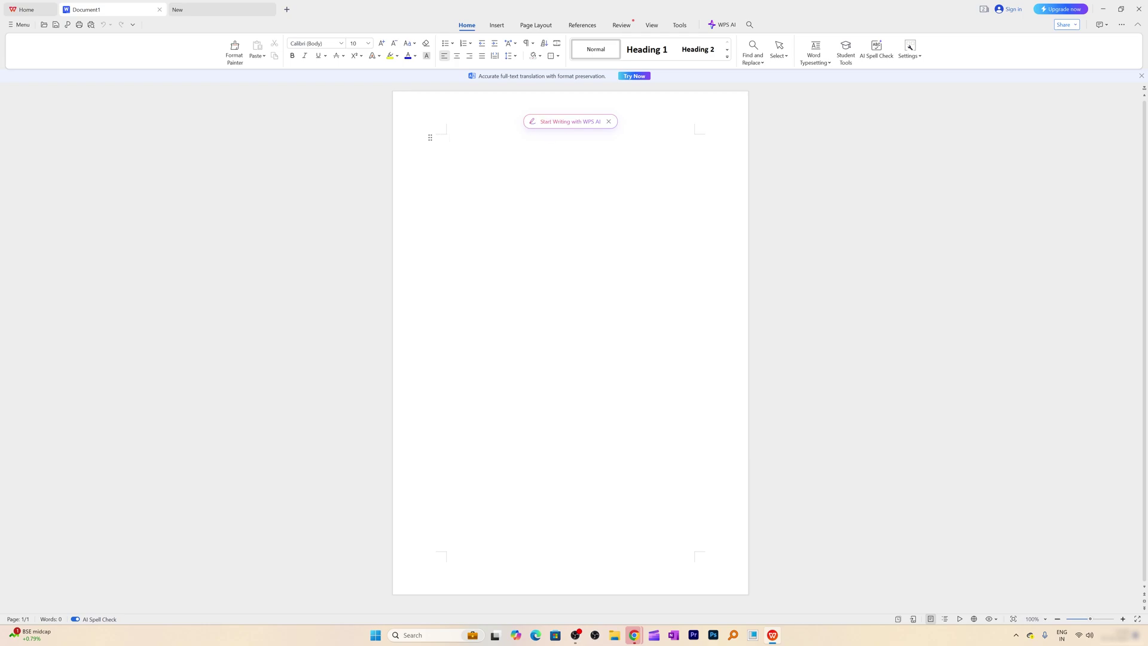
pyautogui.click(564, 122)
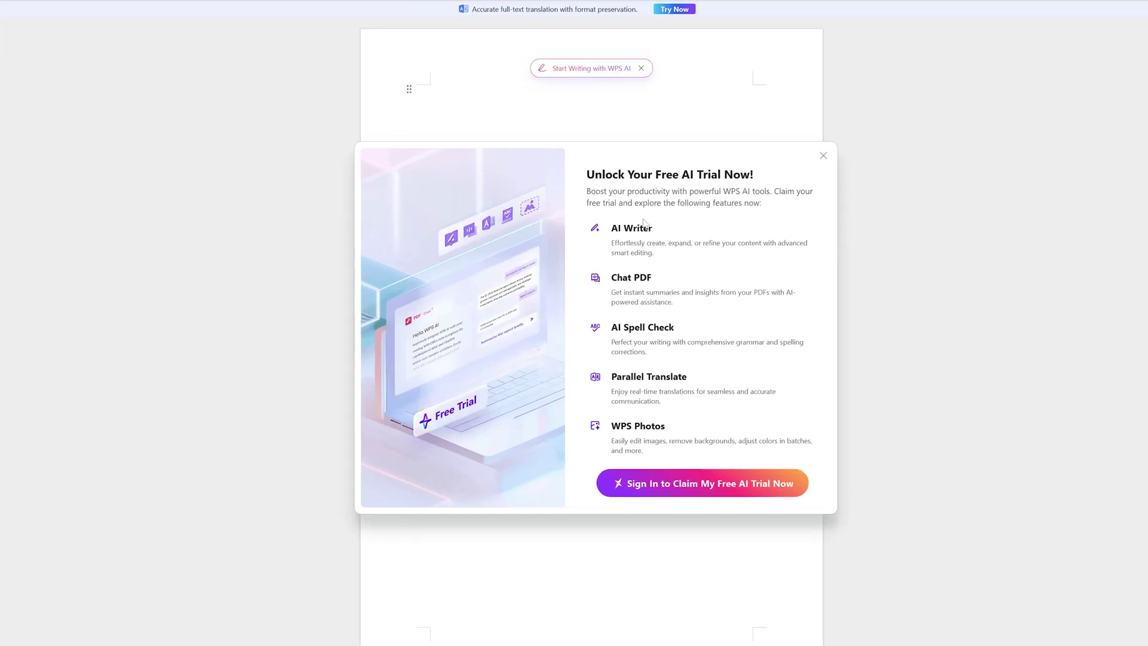
pyautogui.click(686, 474)
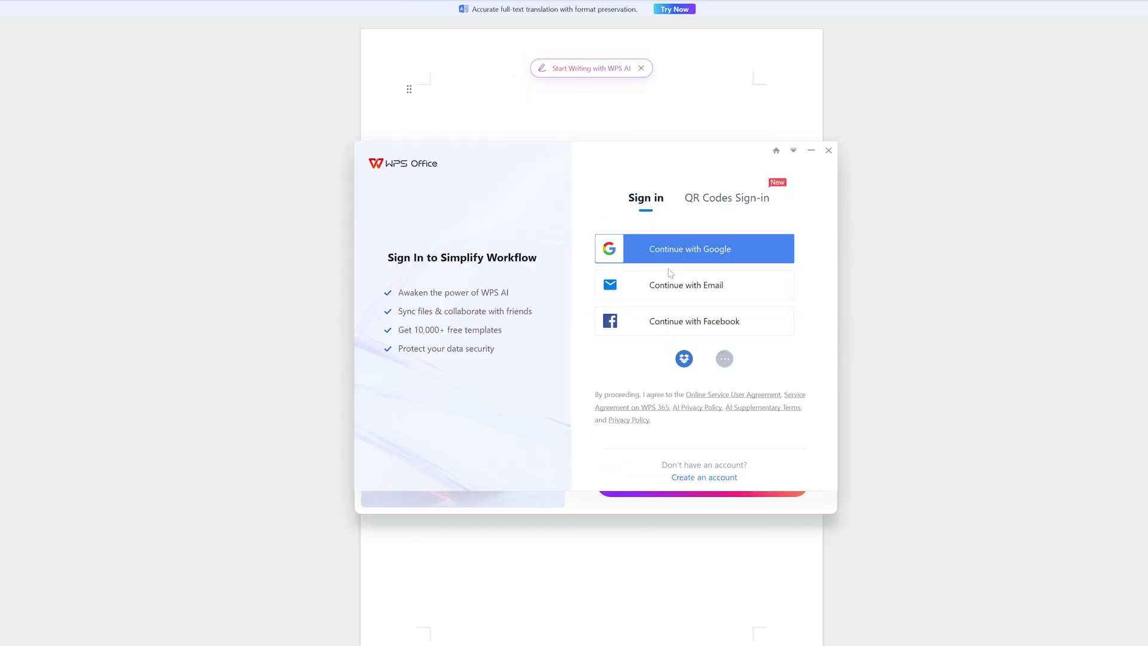
# Sign in with Google, allow WPS access, enter the WPS account password, and decline saving it.
pyautogui.click(702, 254)
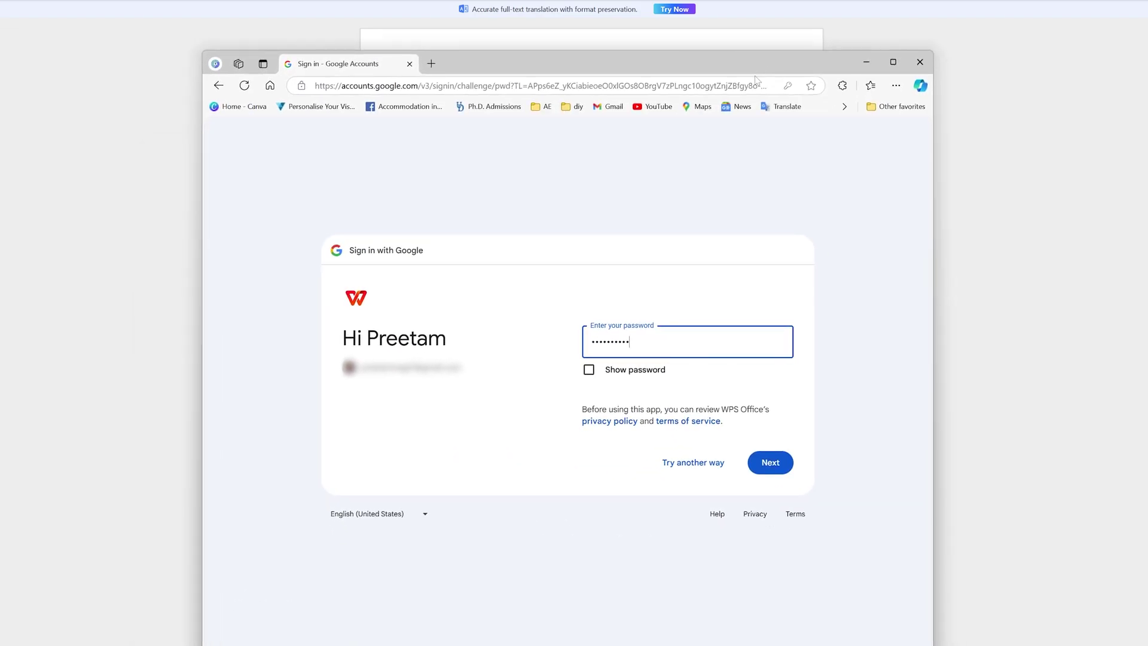
pyautogui.click(770, 462)
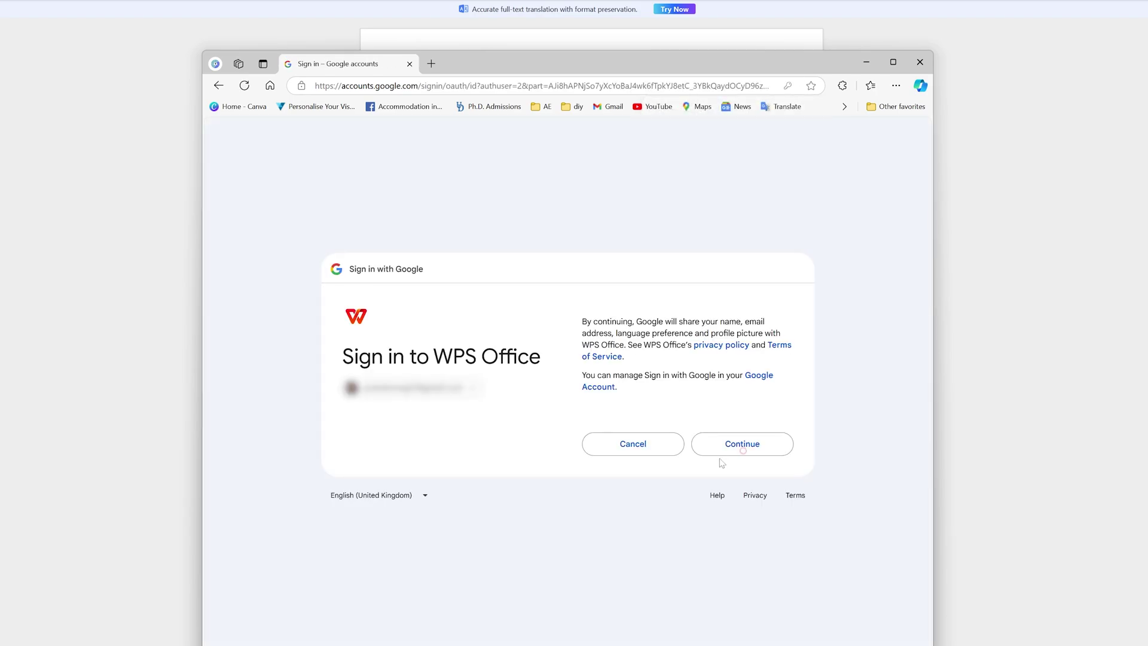
pyautogui.click(742, 444)
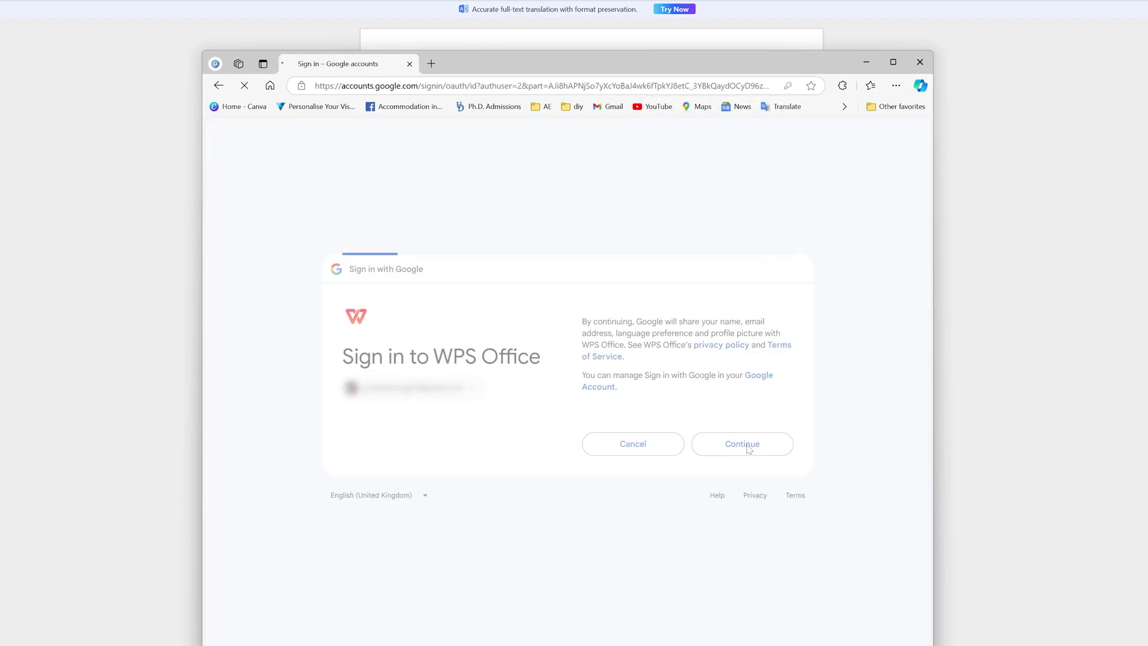
pyautogui.write('•')
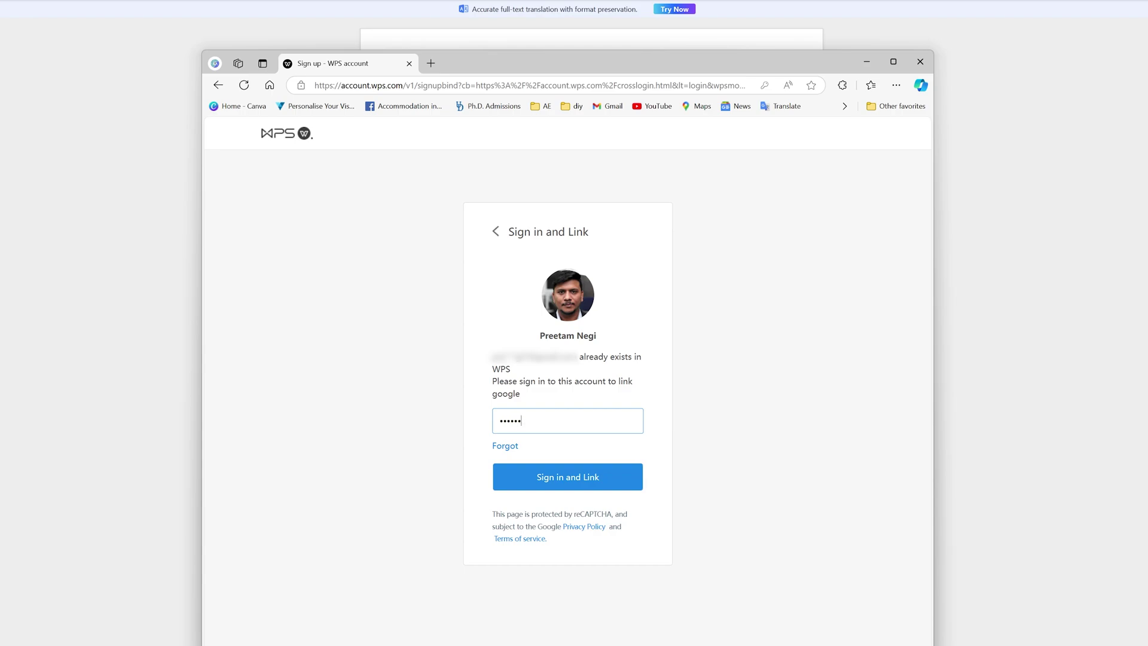
pyautogui.write('•••••••••')
pyautogui.press('Return')
pyautogui.click(768, 242)
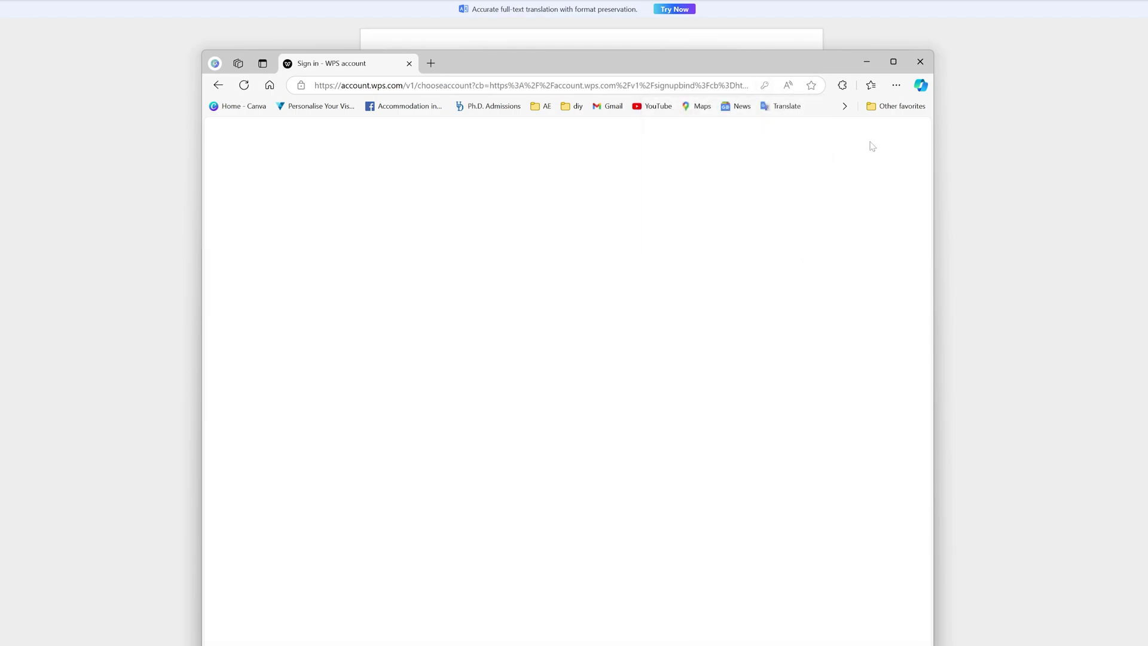
# Close the sign-in browser, start the free AI trial, and submit a Brainstorm prompt about YouTube.
pyautogui.click(919, 63)
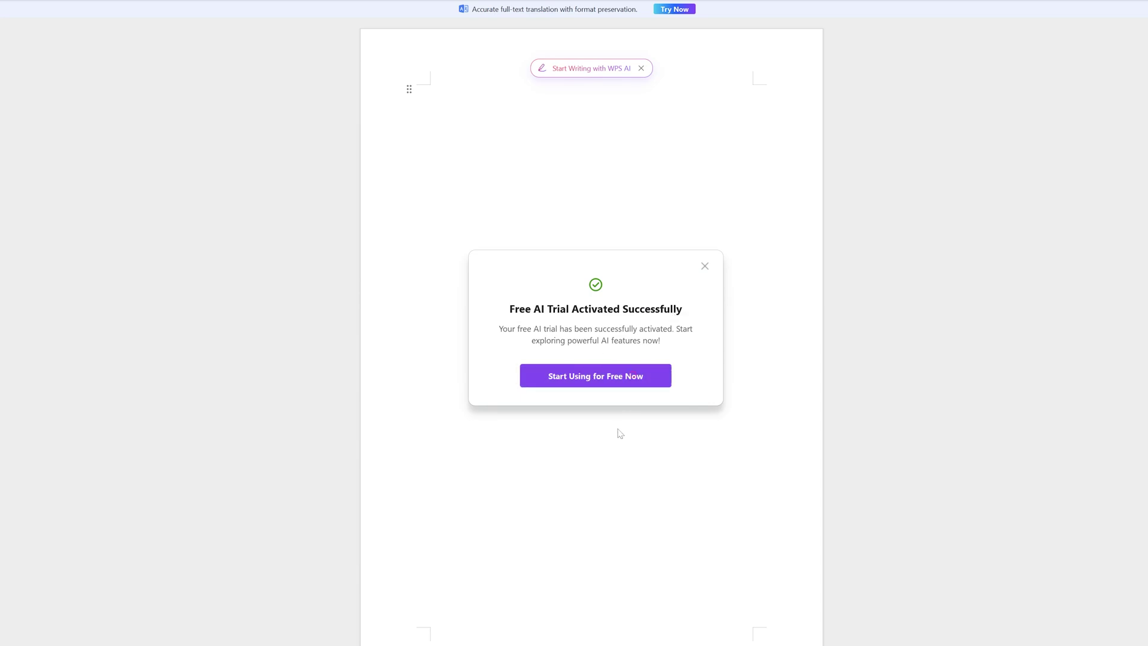
pyautogui.click(596, 376)
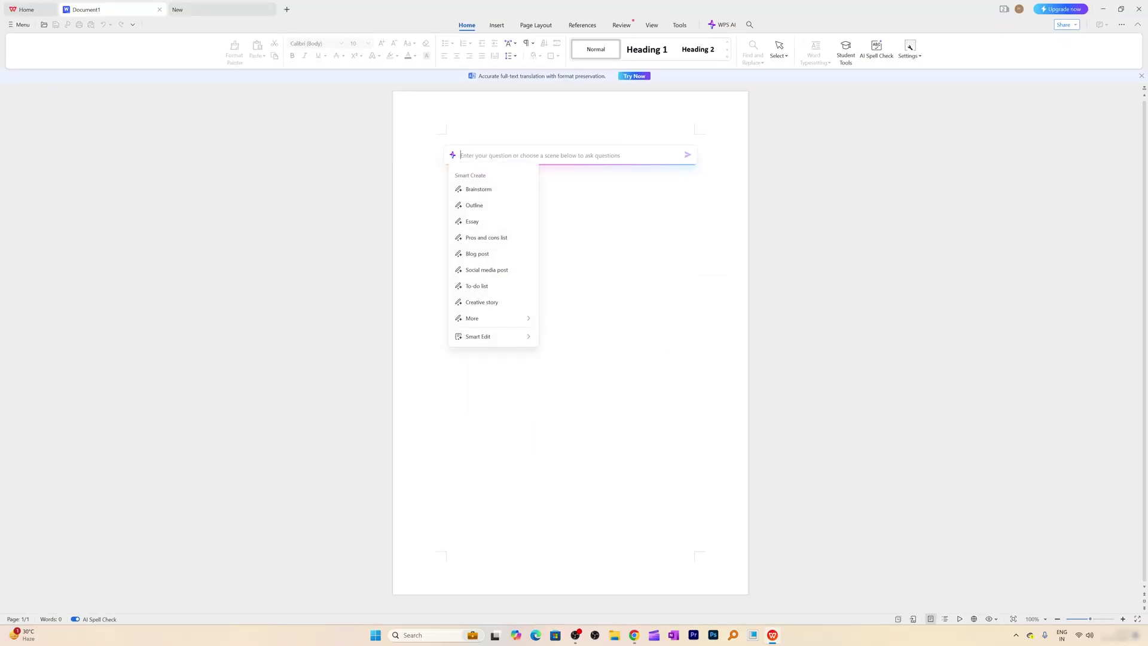
pyautogui.click(491, 189)
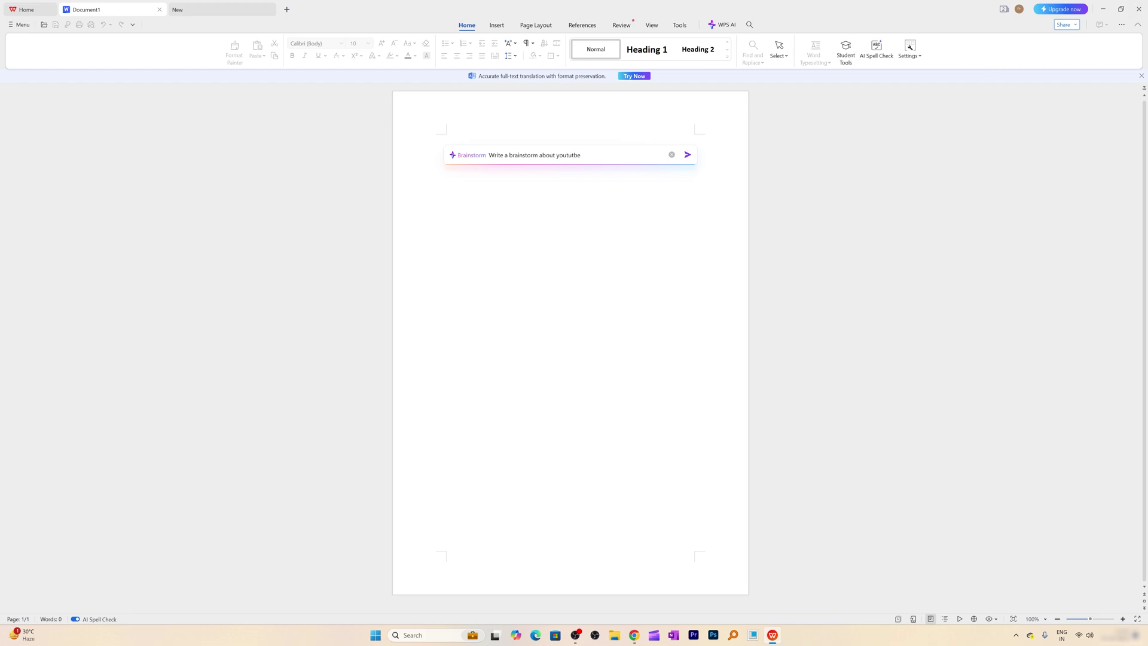
pyautogui.click(687, 155)
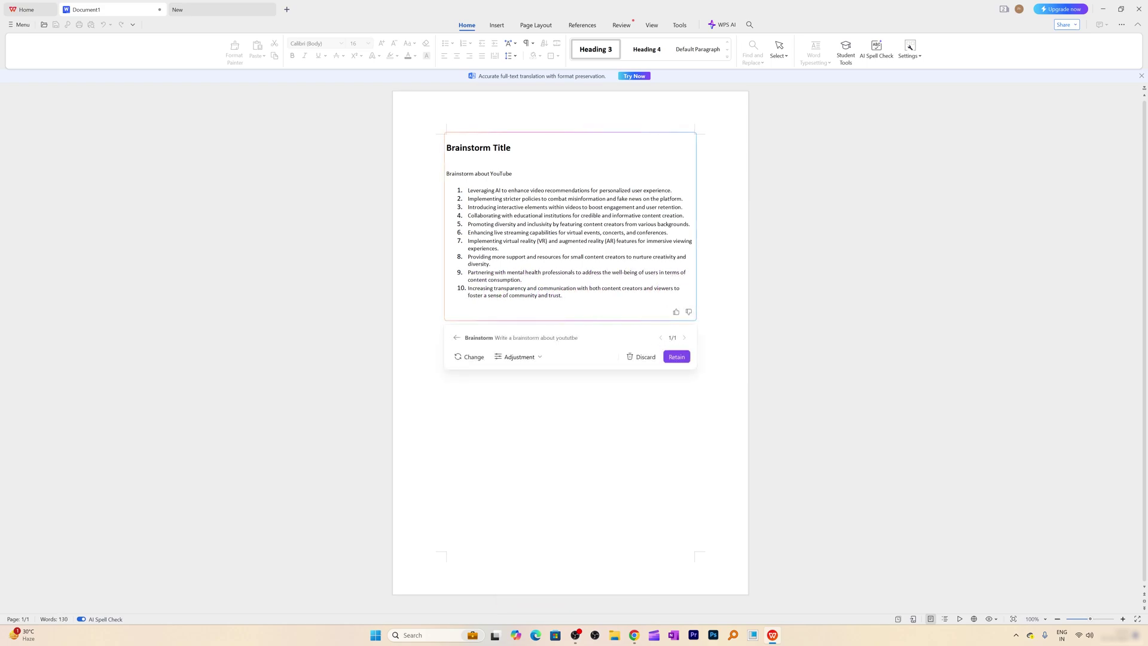
# Check the Adjustment options, then Retain the YouTube brainstorm as document text.
pyautogui.click(518, 360)
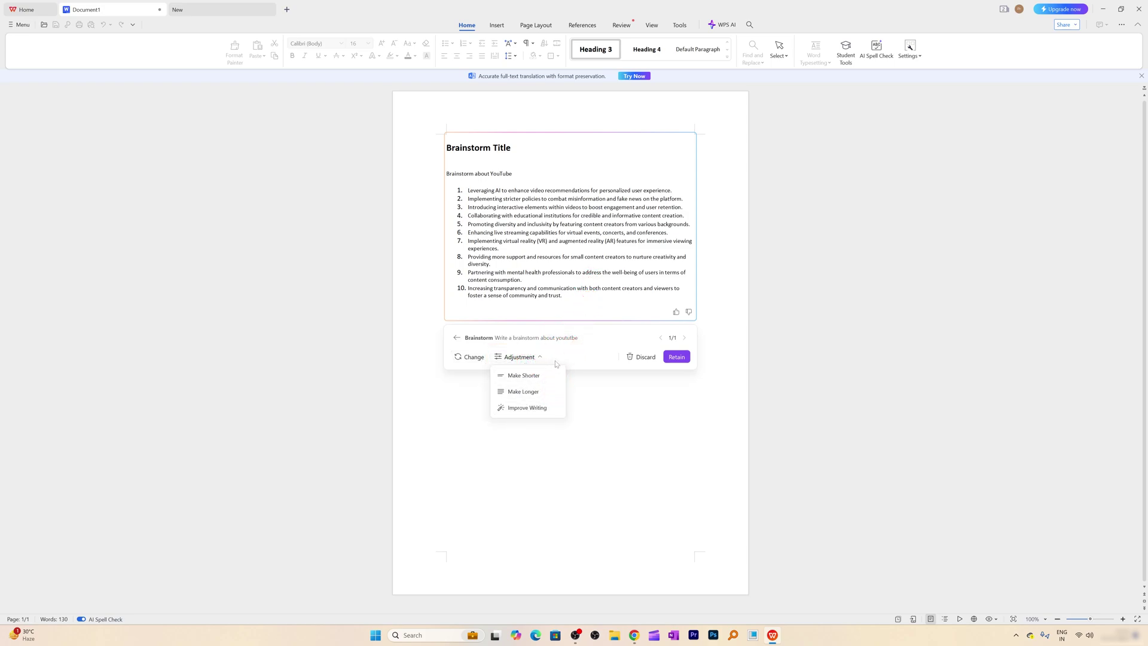
pyautogui.click(668, 304)
pyautogui.moveTo(565, 295); pyautogui.dragTo(448, 139)
pyautogui.moveTo(575, 299); pyautogui.dragTo(441, 167)
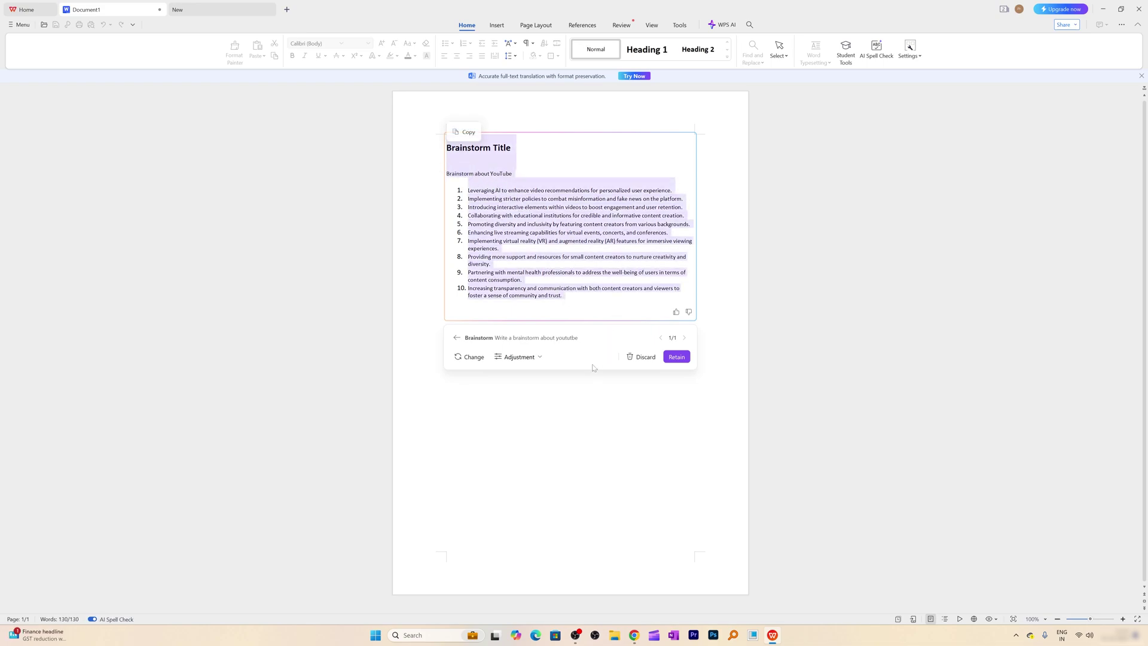
pyautogui.click(677, 357)
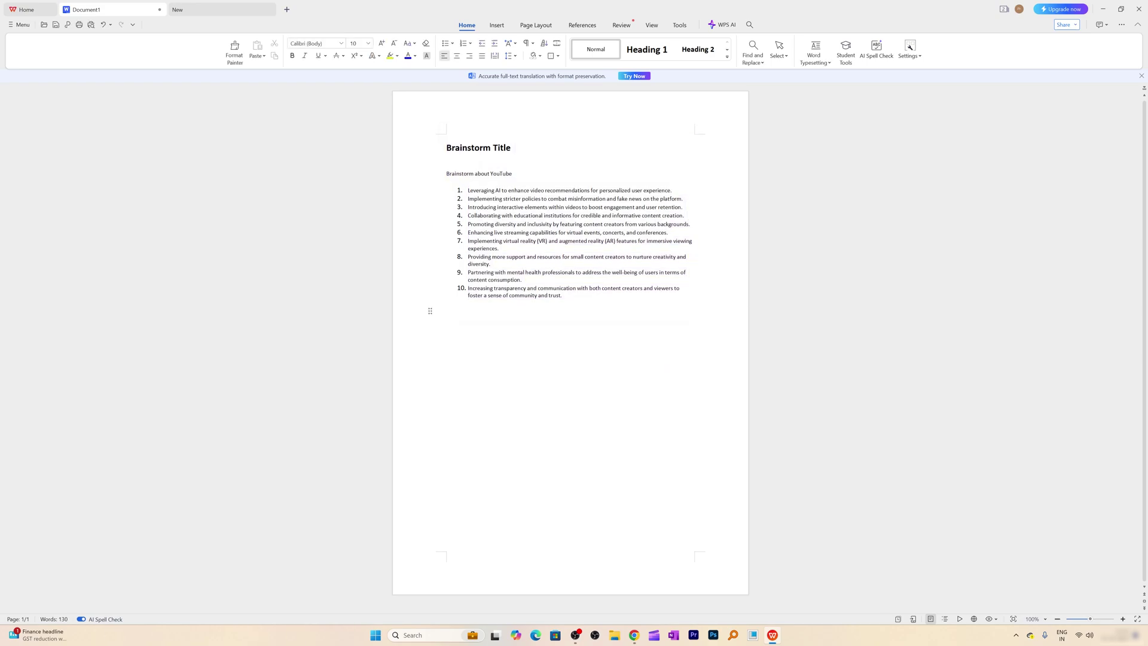
# Select the brainstorm text and view its WPS AI actions without applying any.
pyautogui.moveTo(566, 302); pyautogui.dragTo(444, 144)
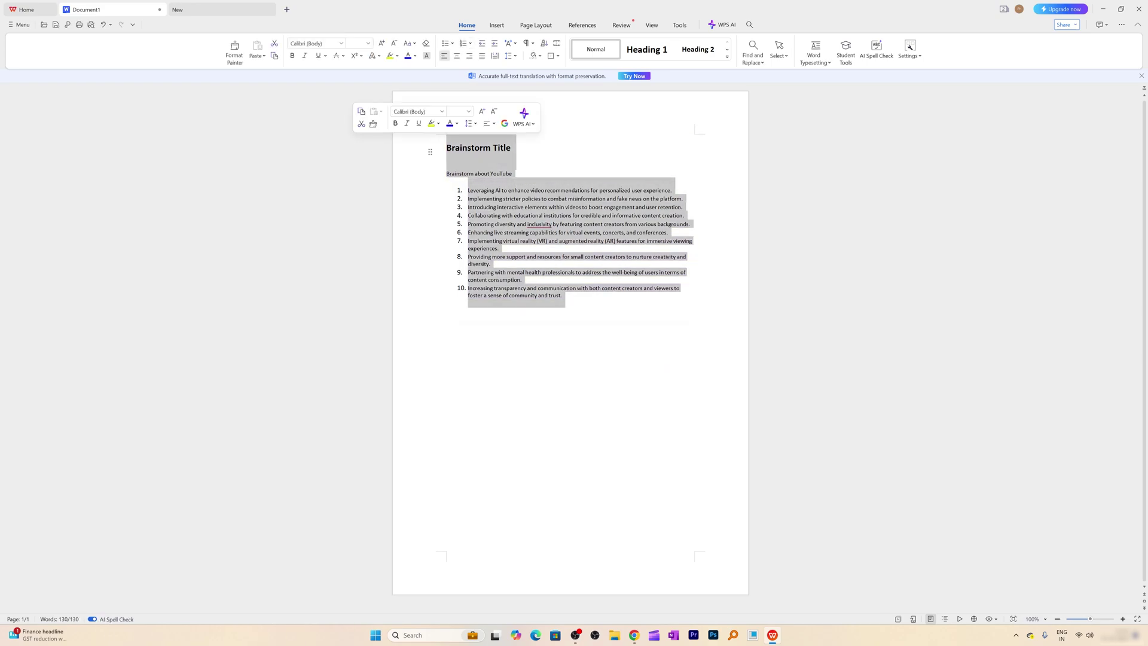
pyautogui.rightClick(486, 210)
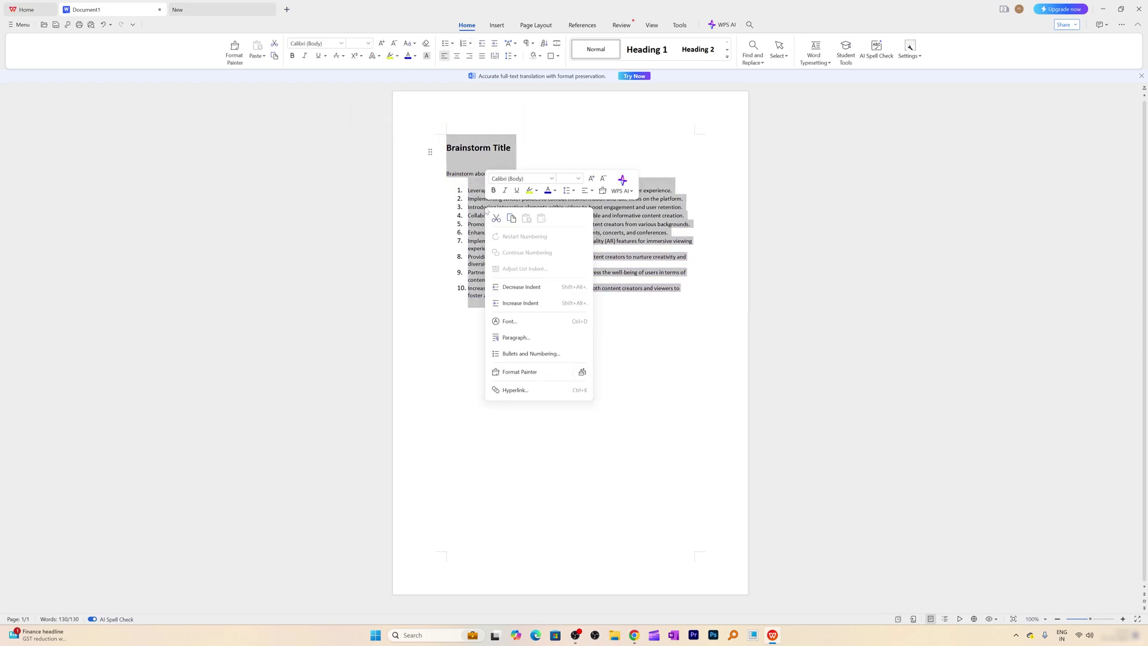
pyautogui.click(623, 179)
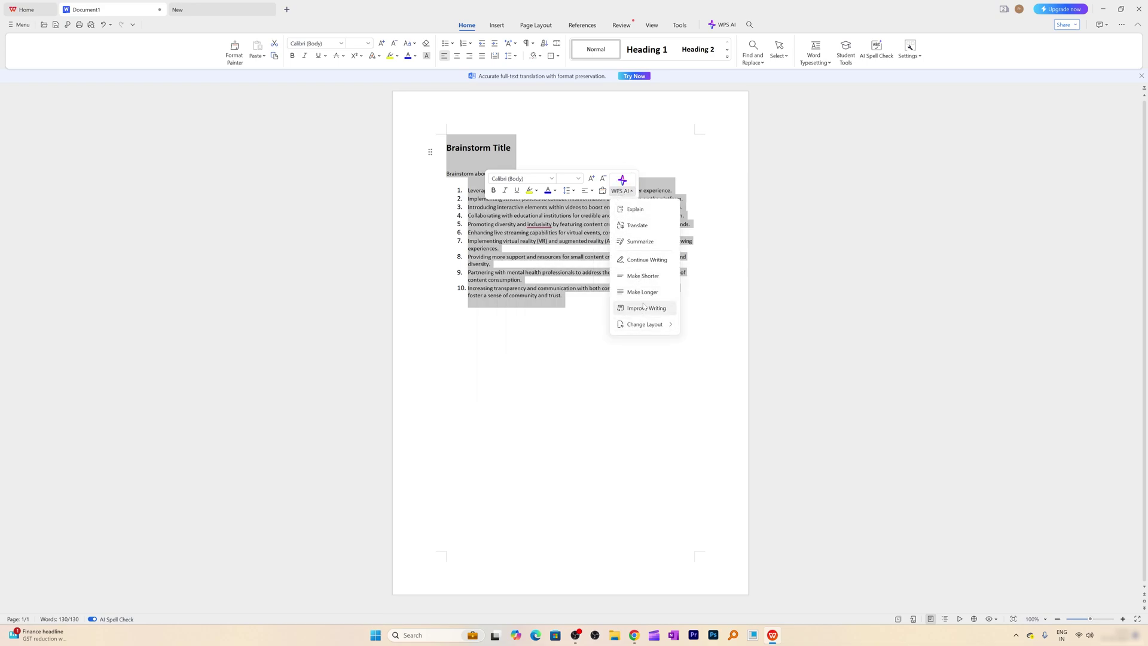
pyautogui.click(645, 374)
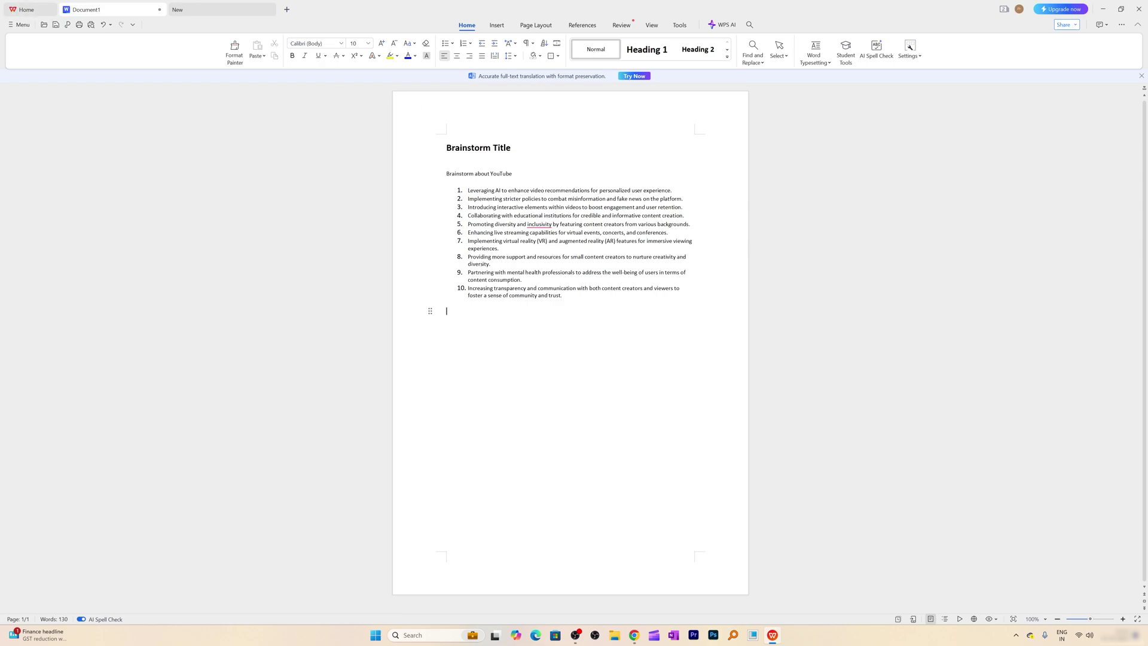
pyautogui.click(726, 23)
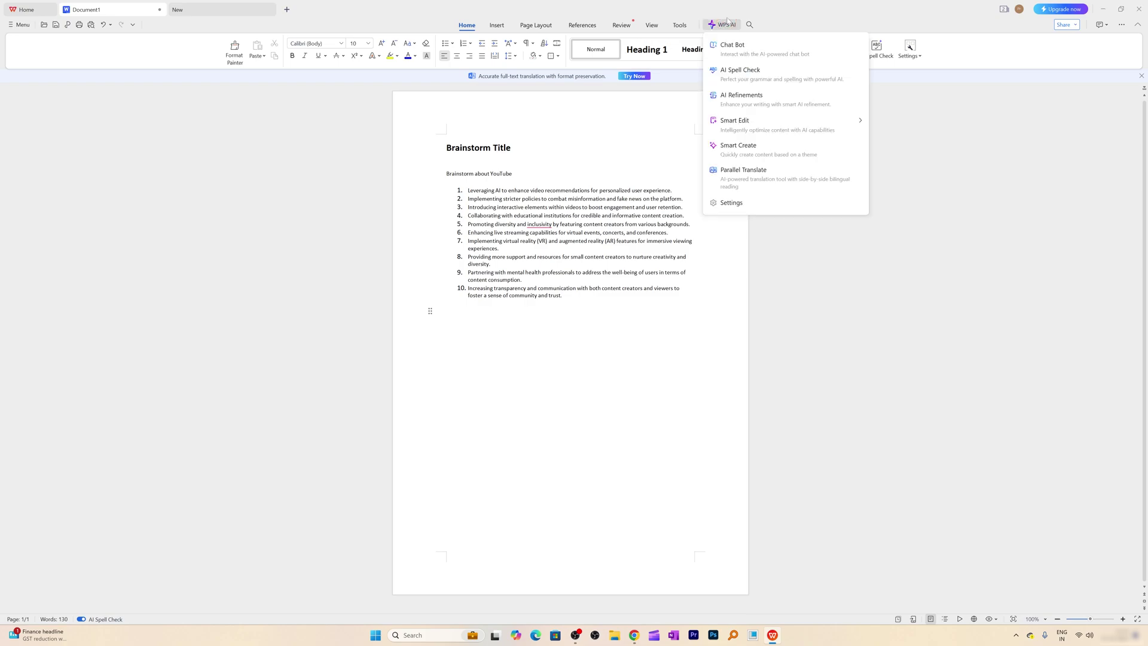
pyautogui.click(733, 205)
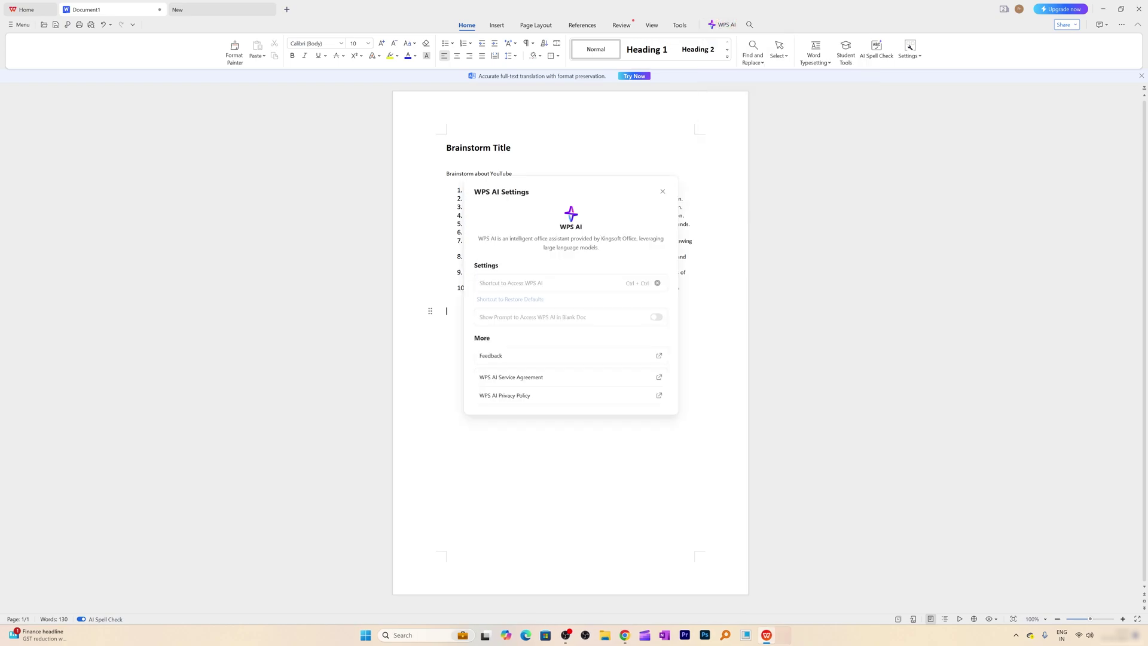
pyautogui.press('Escape')
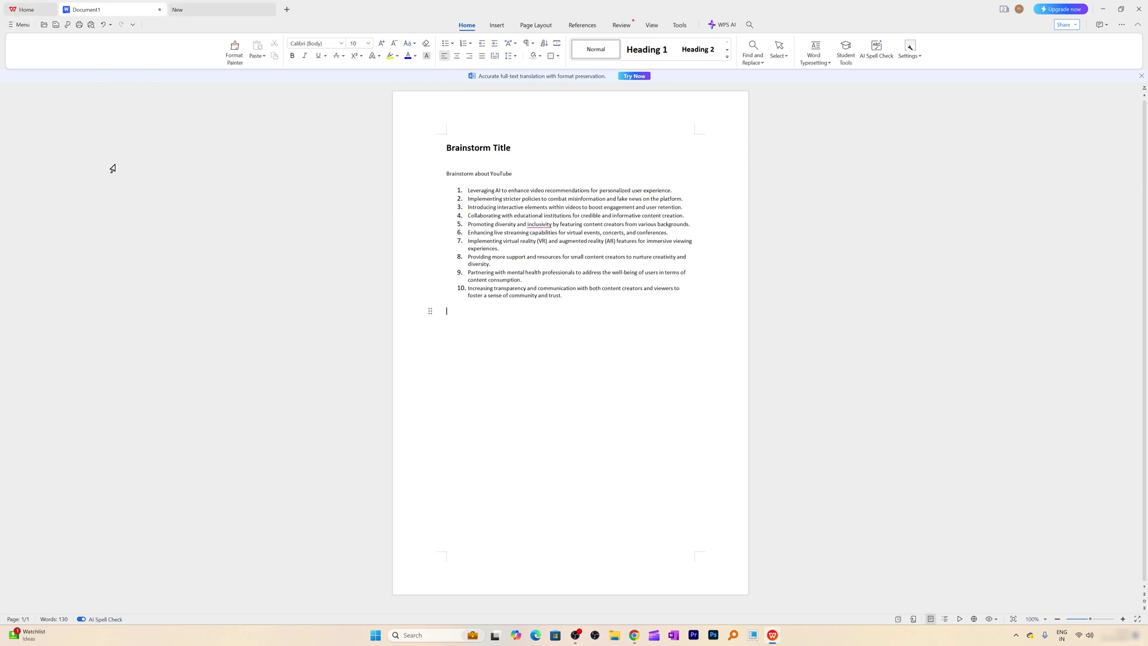
# Create a blank Slides presentation from Home and launch Parallel Translate from the WPS AI menu.
pyautogui.click(31, 9)
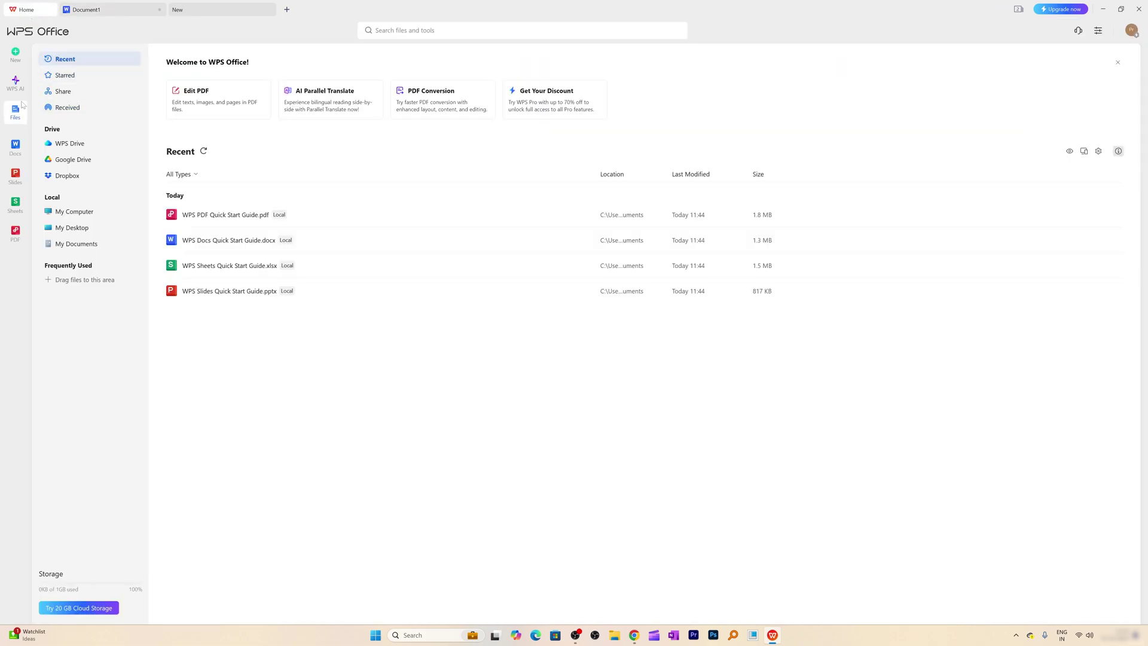
pyautogui.click(16, 83)
pyautogui.click(15, 175)
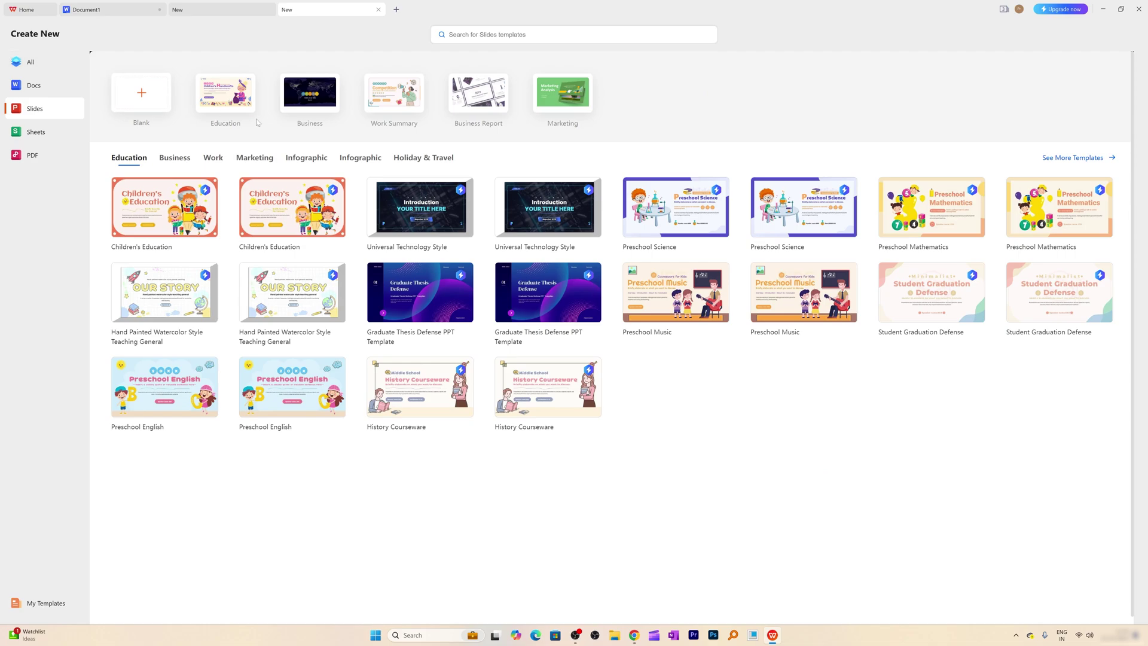
pyautogui.click(142, 92)
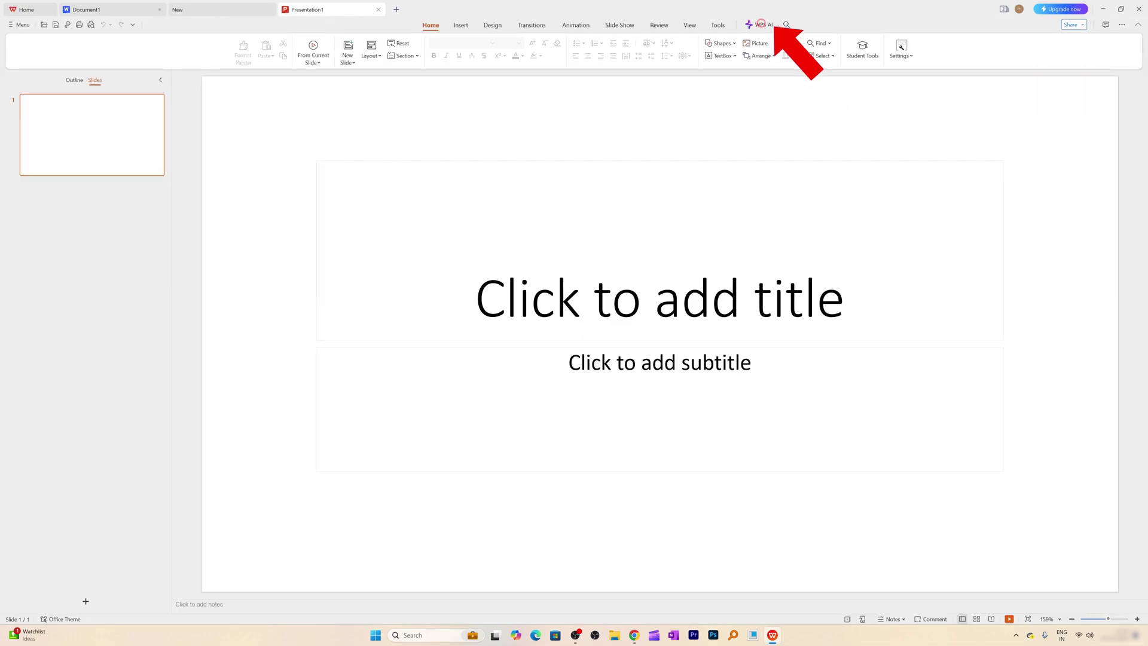
pyautogui.click(760, 24)
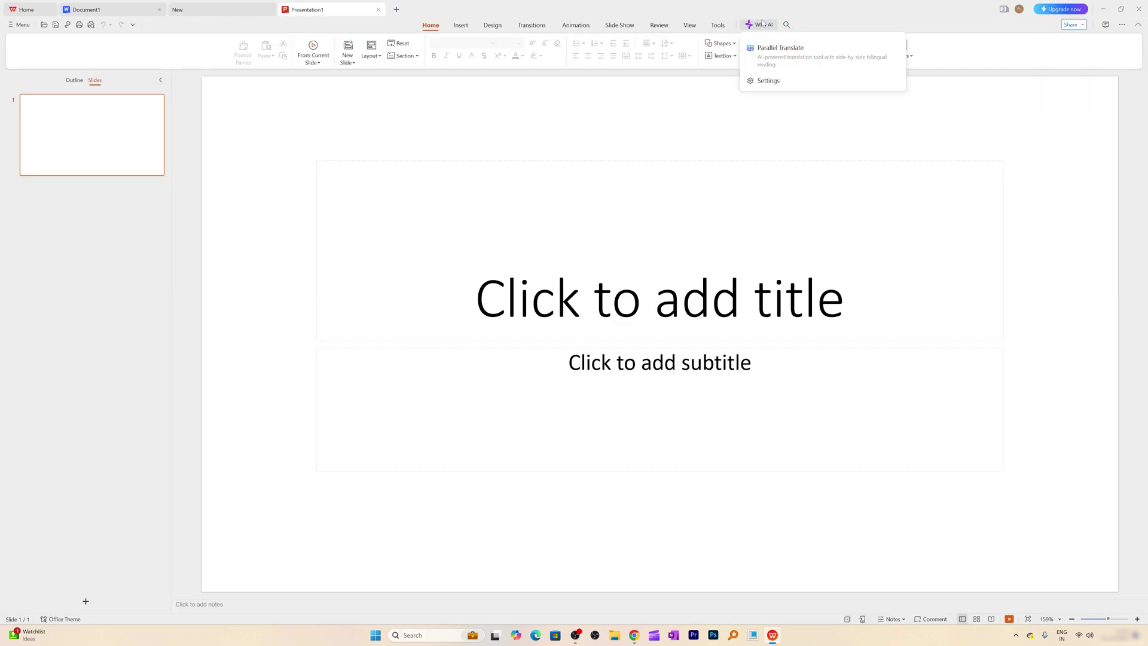
pyautogui.click(779, 58)
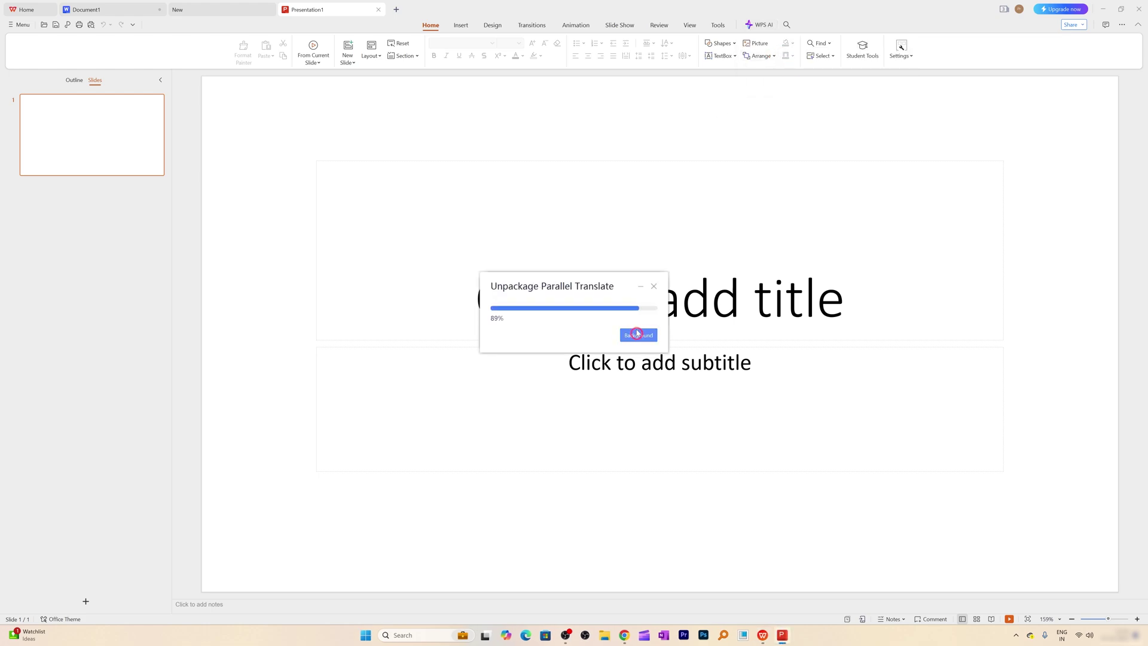
# Send the Parallel Translate setup to the background and browse the Insert through Tools ribbon tabs.
pyautogui.click(637, 334)
pyautogui.click(638, 330)
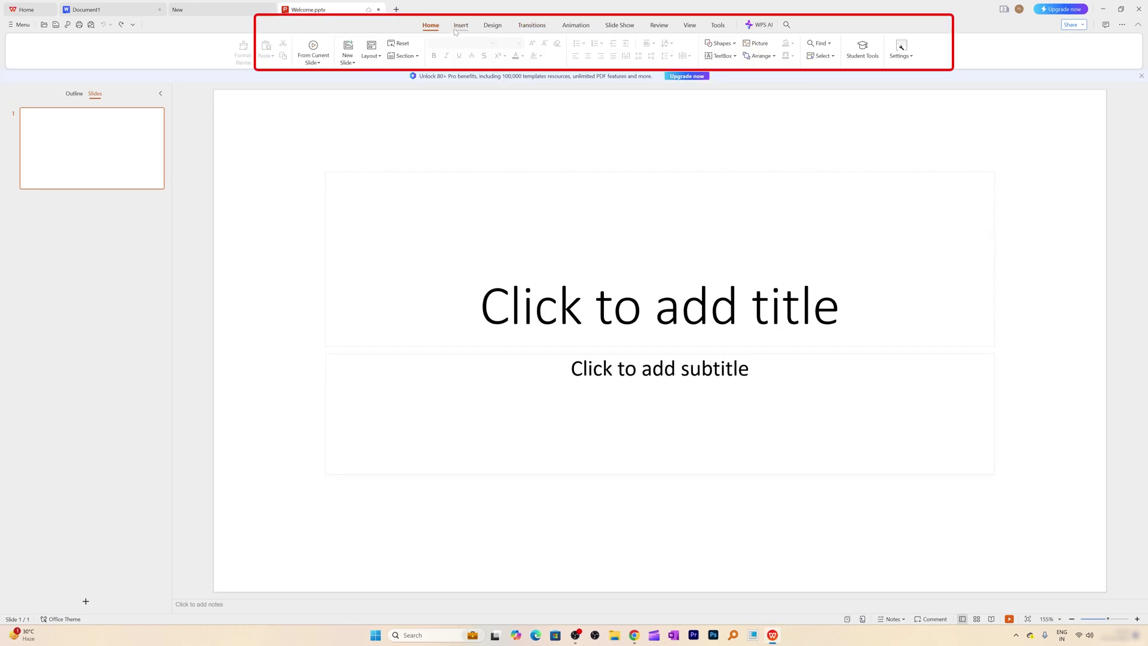
pyautogui.click(460, 27)
pyautogui.click(492, 27)
pyautogui.click(531, 27)
pyautogui.click(574, 27)
pyautogui.click(619, 27)
pyautogui.click(691, 27)
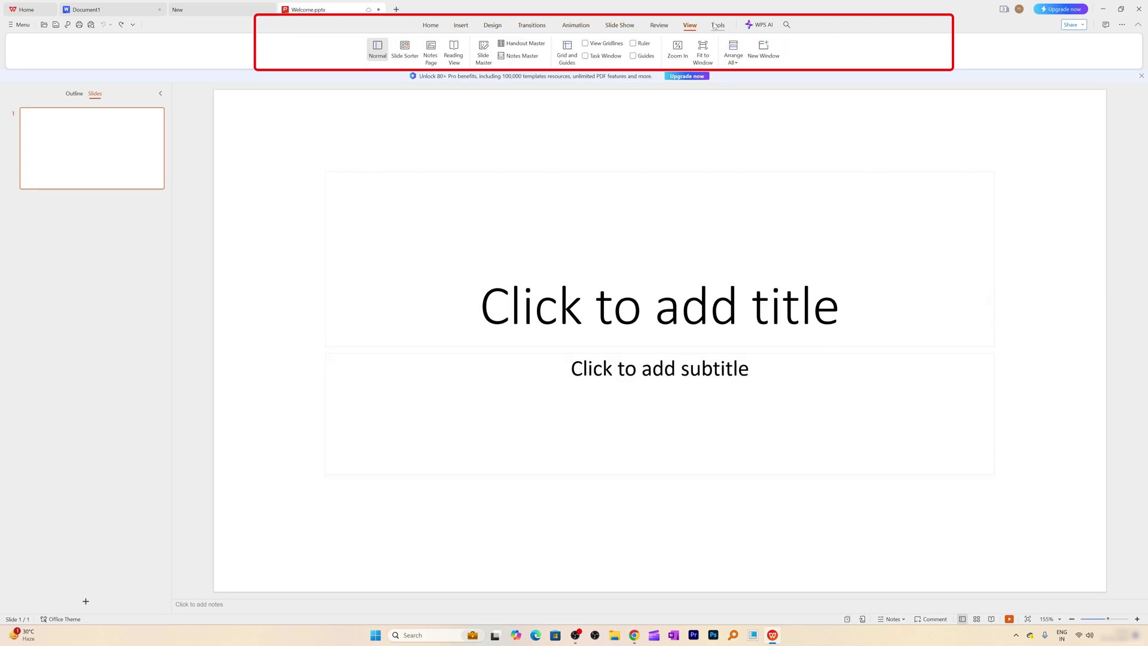
pyautogui.click(716, 25)
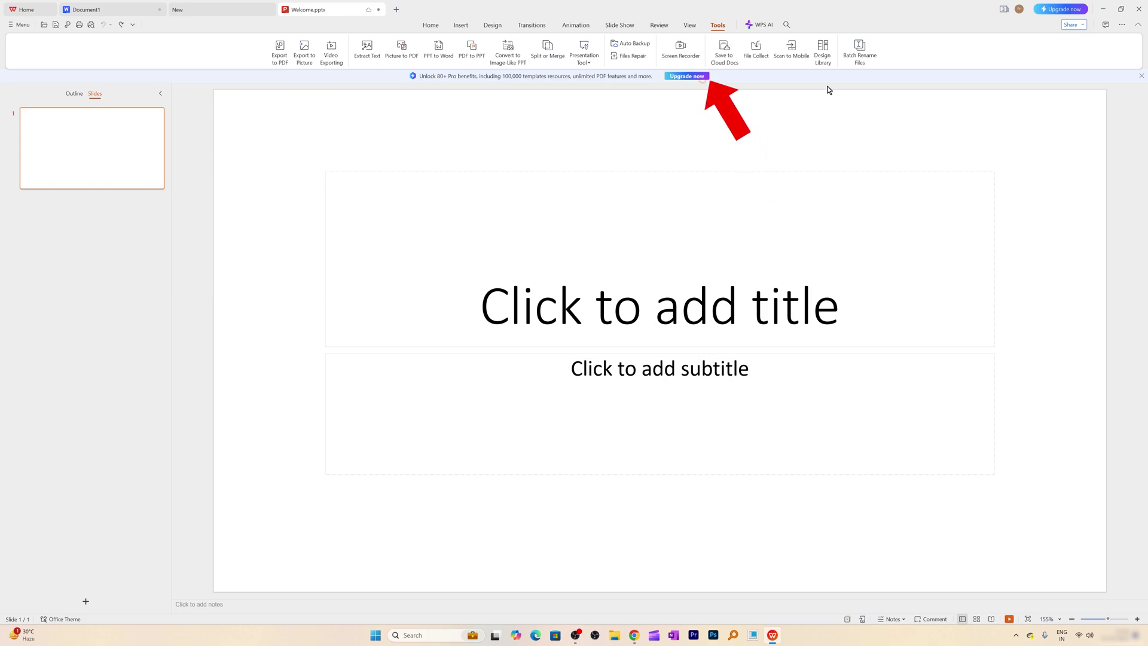
# Open and close the WPS Pro upgrade offer, then return to the Home tab.
pyautogui.click(699, 76)
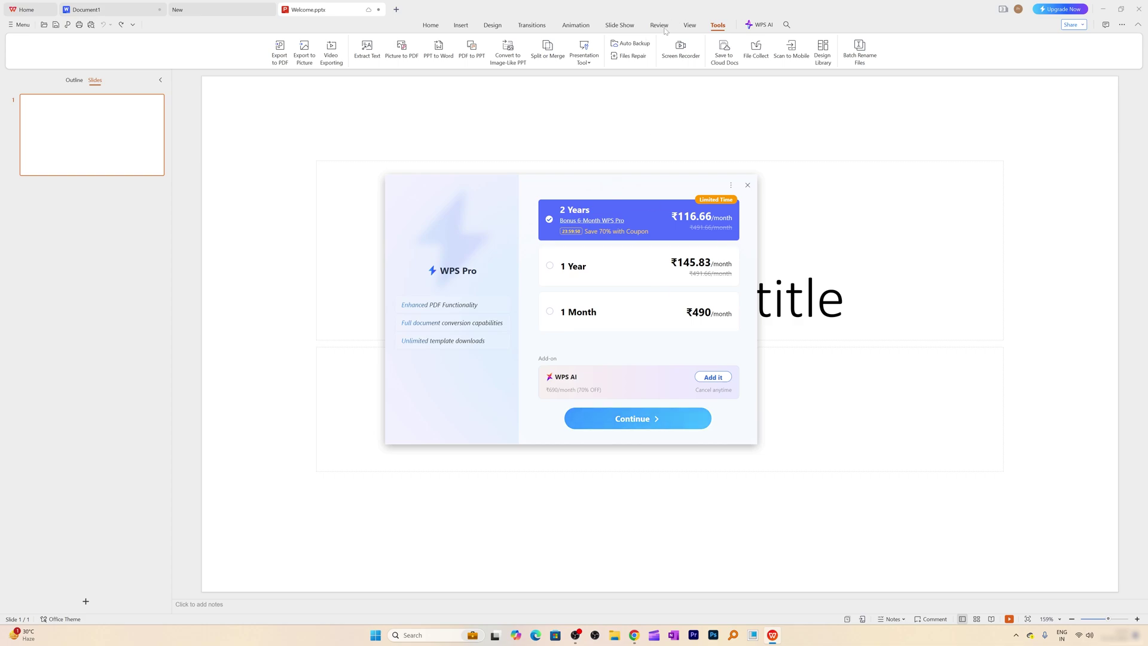
pyautogui.click(747, 184)
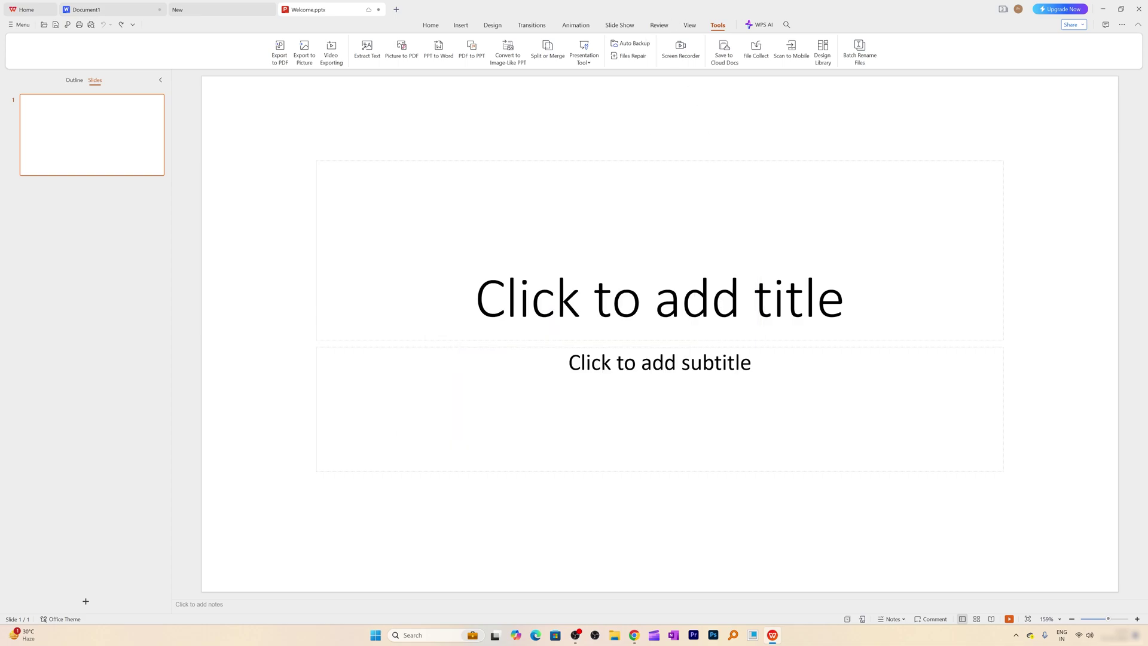
pyautogui.click(603, 26)
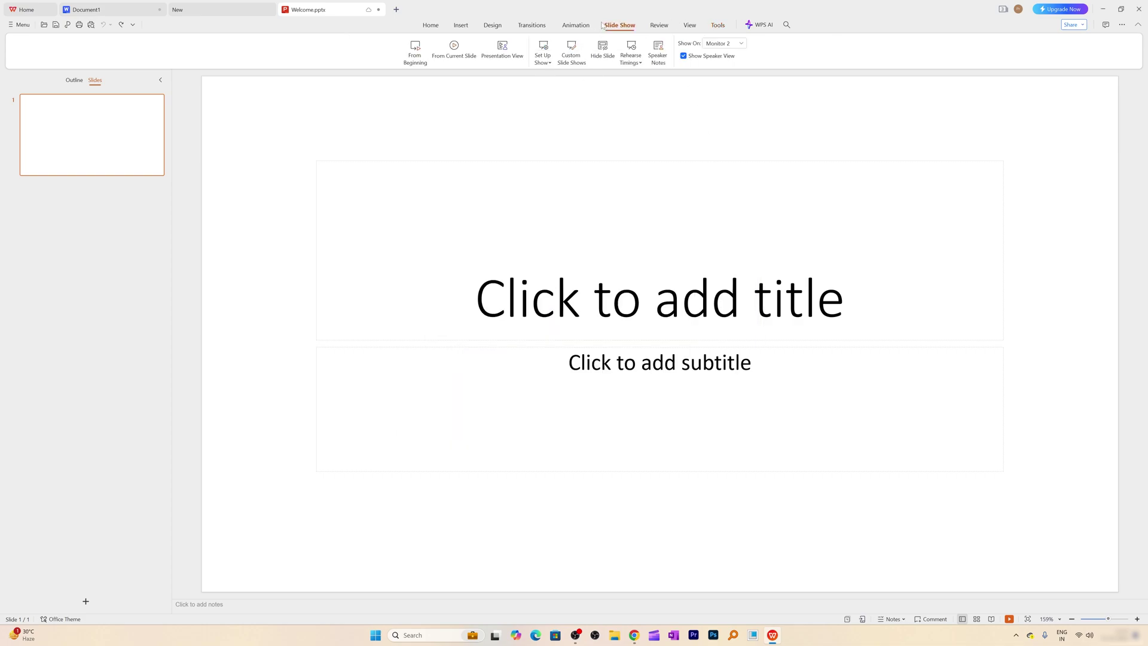
pyautogui.click(430, 25)
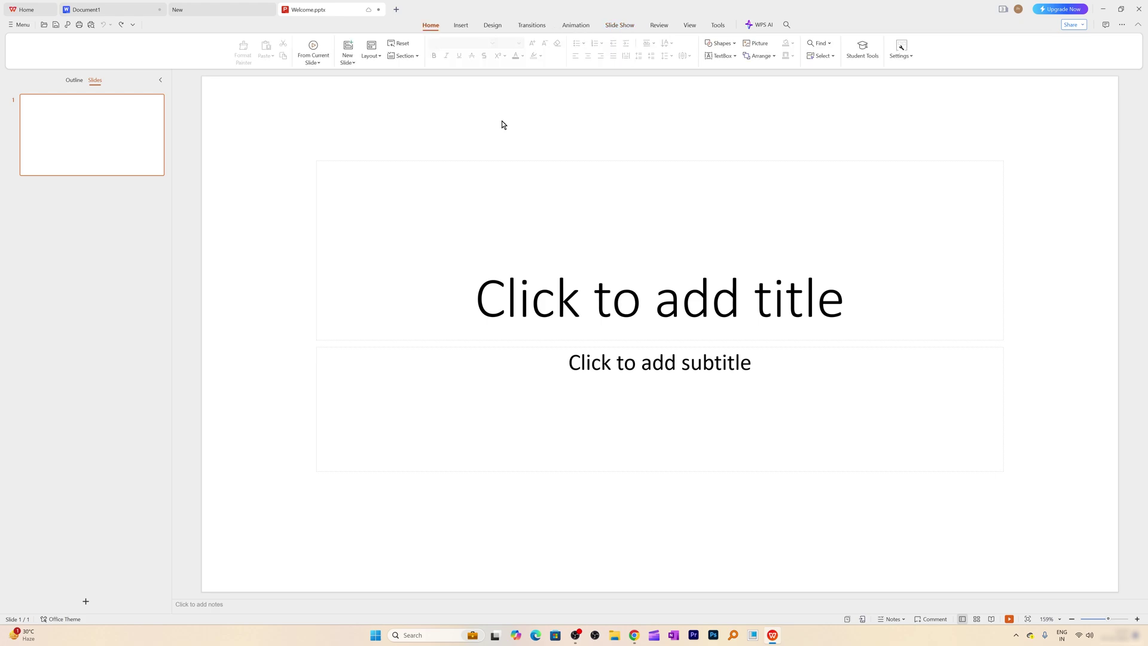